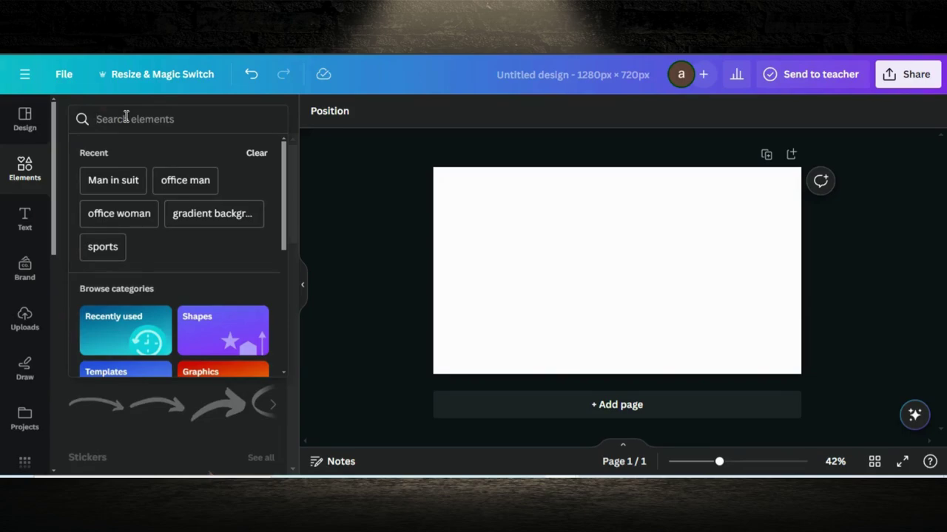
- Search the elements for "gradient background" and show only the photo results
{"action": "type", "text": "gradie"}
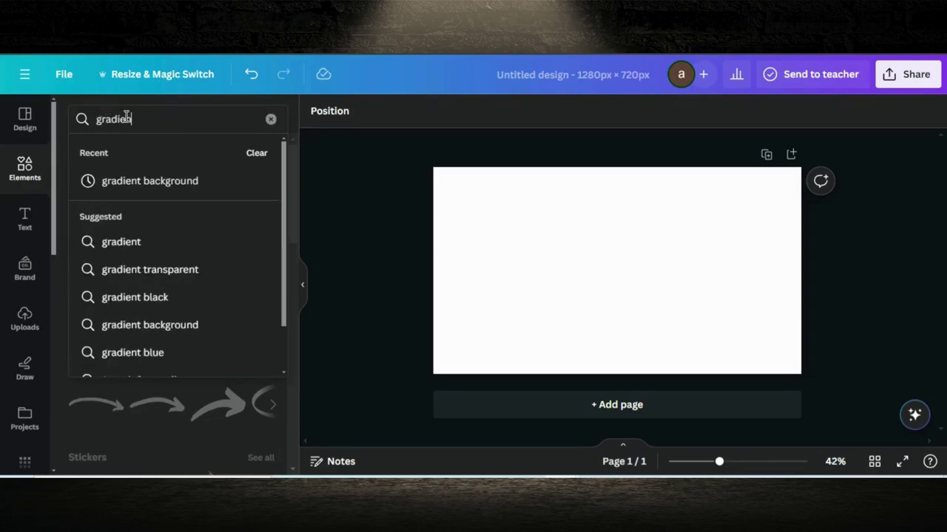
{"action": "type", "text": "nt"}
{"action": "key", "text": "Down"}
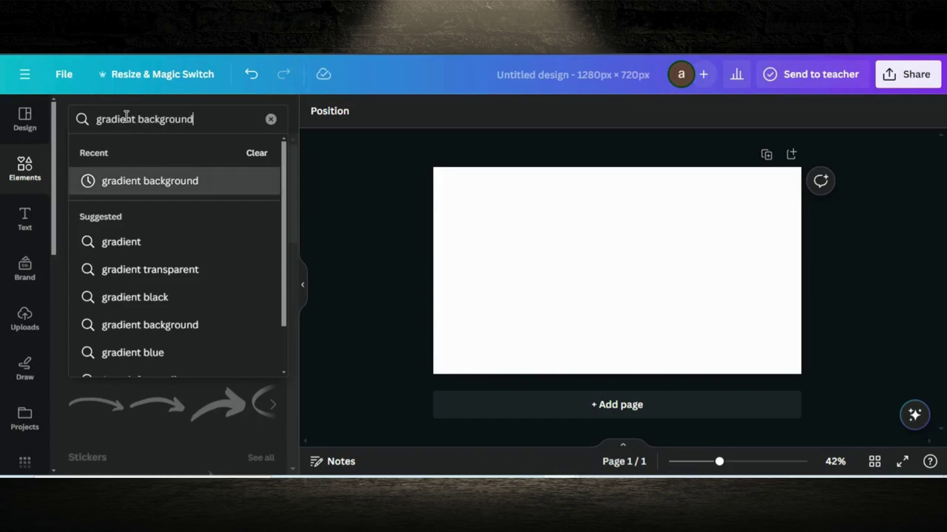
{"action": "left_click", "coordinate": [135, 185]}
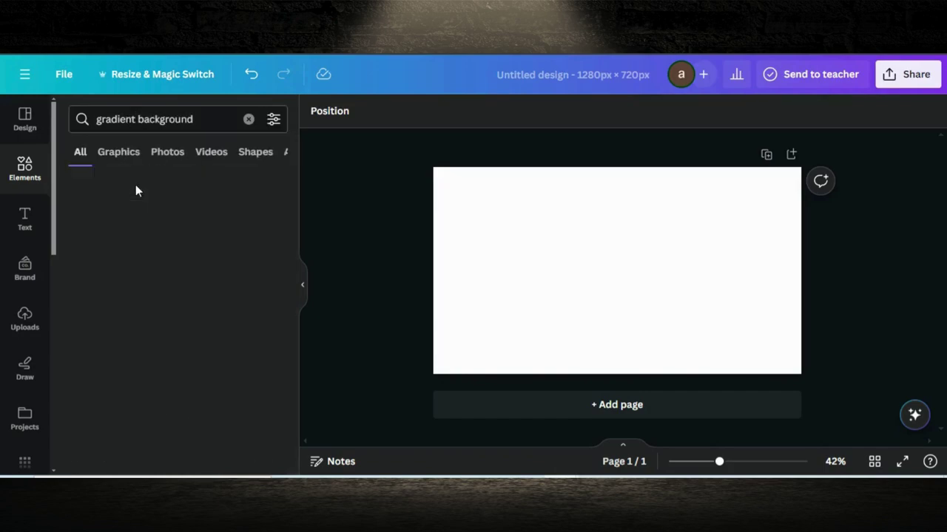
{"action": "left_click", "coordinate": [164, 153]}
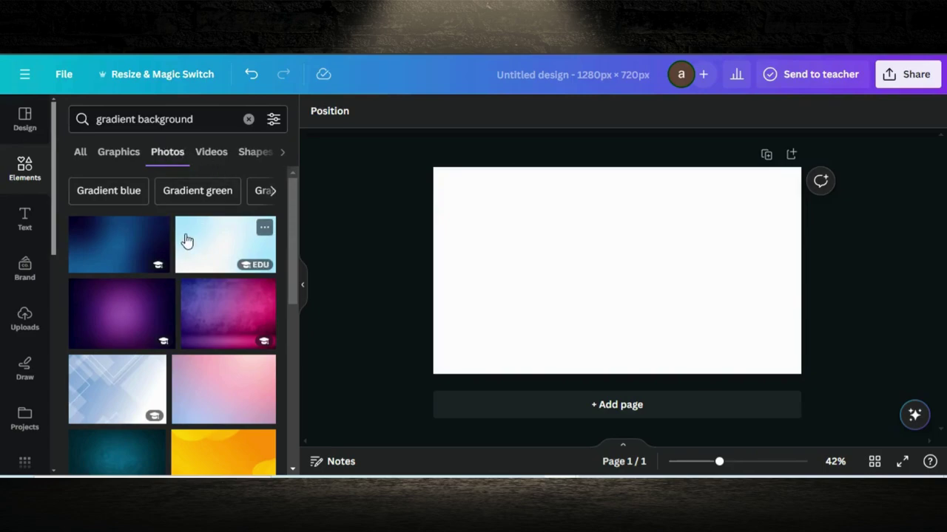
- Browse the gradient background photos for an image suitable as the page background
{"action": "scroll", "coordinate": [238, 339], "scroll_direction": "down", "scroll_amount": 2}
{"action": "scroll", "coordinate": [238, 341], "scroll_direction": "down", "scroll_amount": 5}
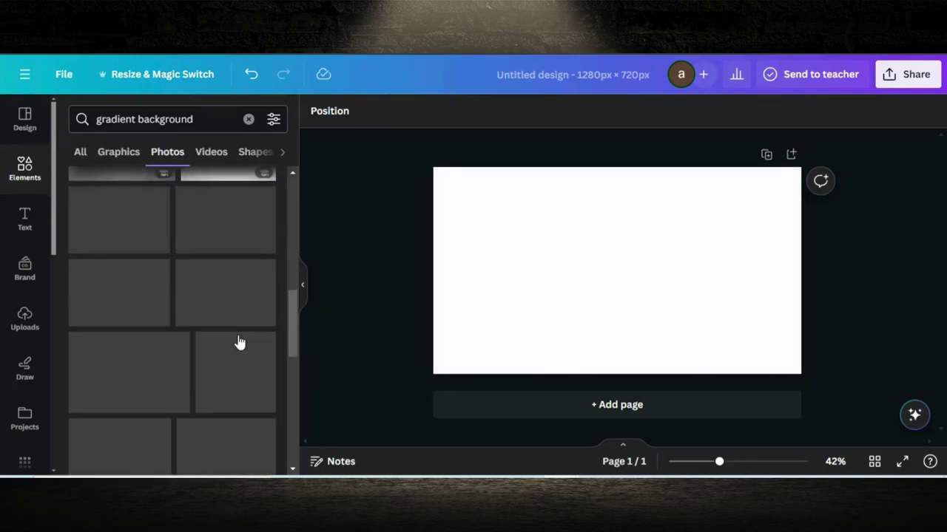
{"action": "scroll", "coordinate": [238, 341], "scroll_direction": "up", "scroll_amount": 1}
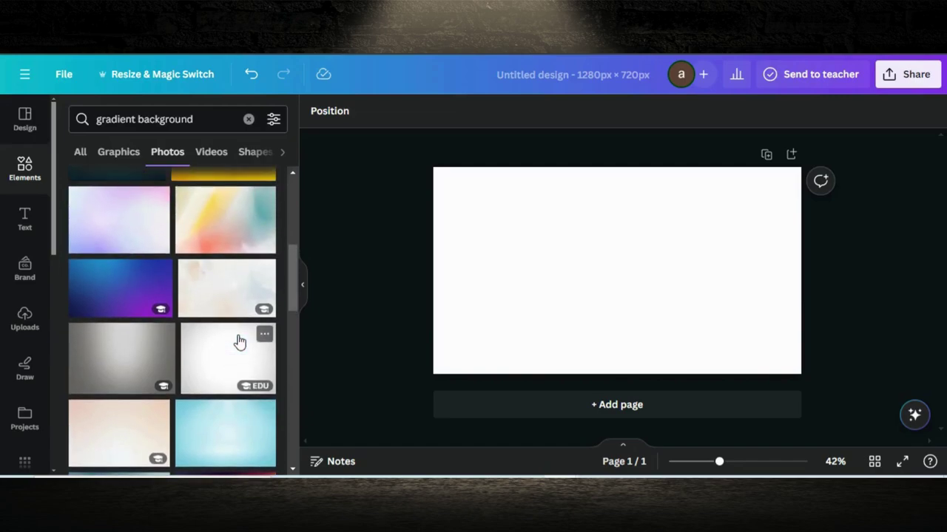
{"action": "scroll", "coordinate": [238, 341], "scroll_direction": "up", "scroll_amount": 3}
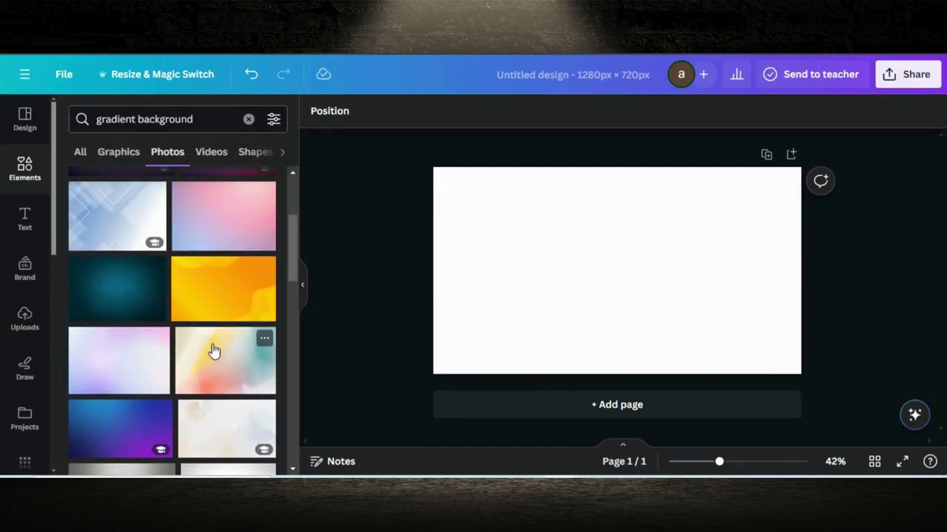
{"action": "scroll", "coordinate": [187, 375], "scroll_direction": "down", "scroll_amount": 3}
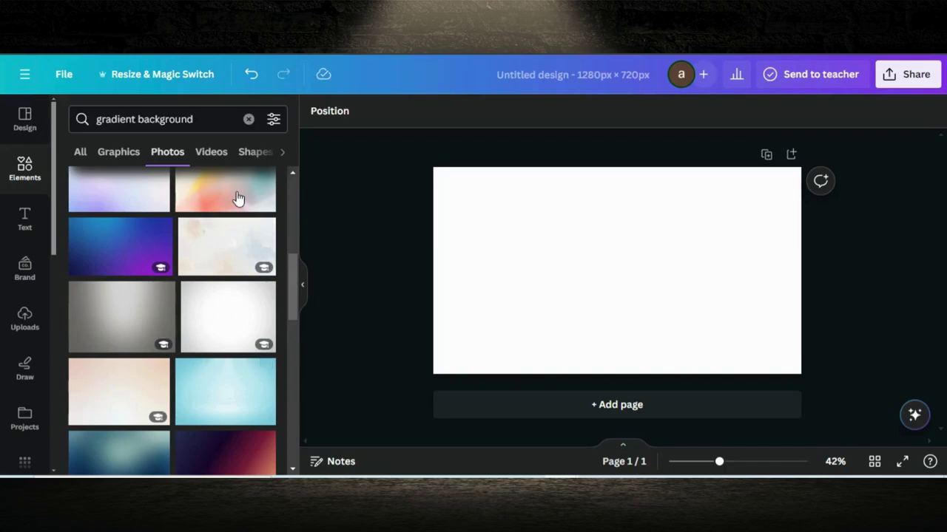
{"action": "scroll", "coordinate": [238, 299], "scroll_direction": "down", "scroll_amount": 3}
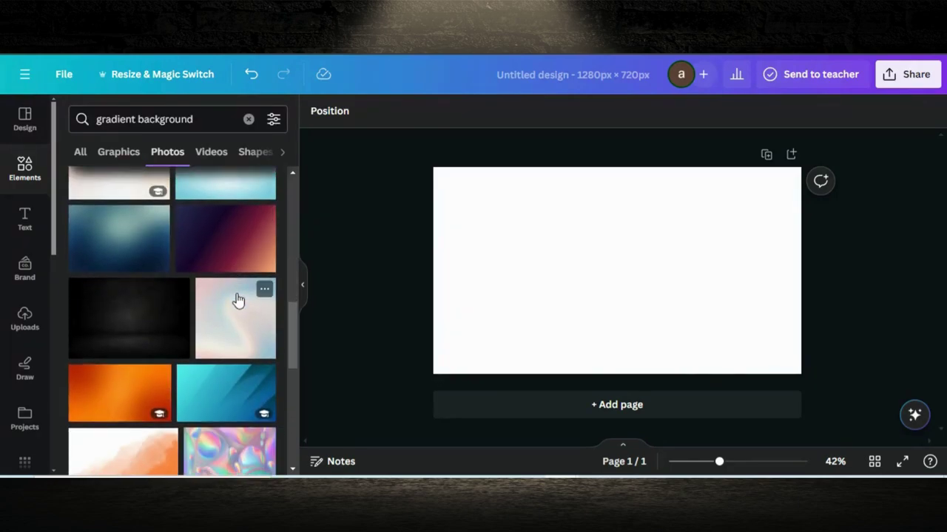
{"action": "scroll", "coordinate": [238, 300], "scroll_direction": "down", "scroll_amount": 2}
{"action": "scroll", "coordinate": [238, 299], "scroll_direction": "down", "scroll_amount": 1}
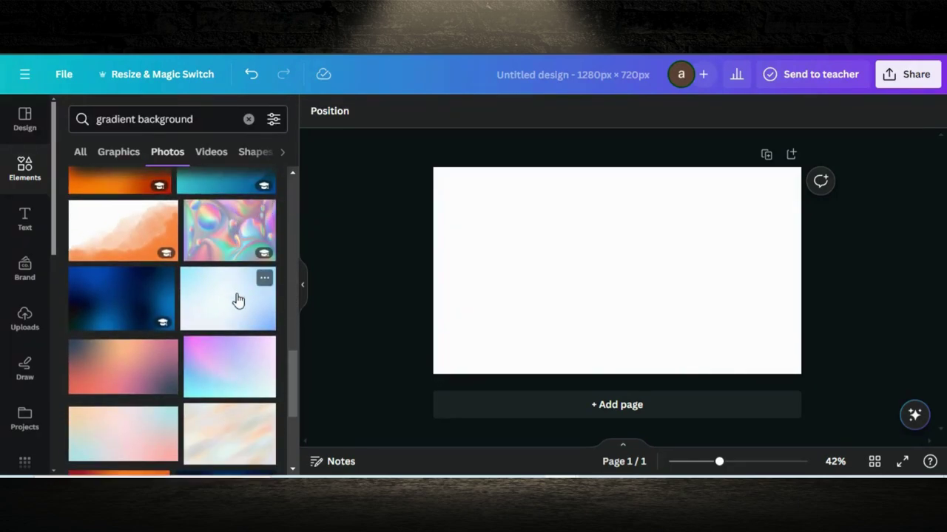
{"action": "scroll", "coordinate": [212, 288], "scroll_direction": "up", "scroll_amount": 2}
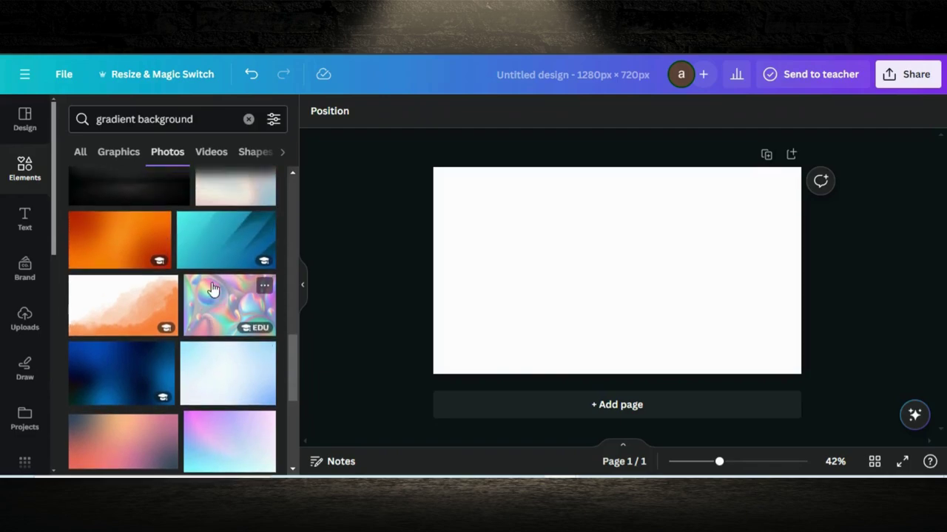
- Add the white photo with the rainbow-coloured abstract wave and set it as the page background
{"action": "left_click", "coordinate": [212, 288]}
{"action": "key", "text": "Delete"}
{"action": "scroll", "coordinate": [212, 325], "scroll_direction": "down", "scroll_amount": 4}
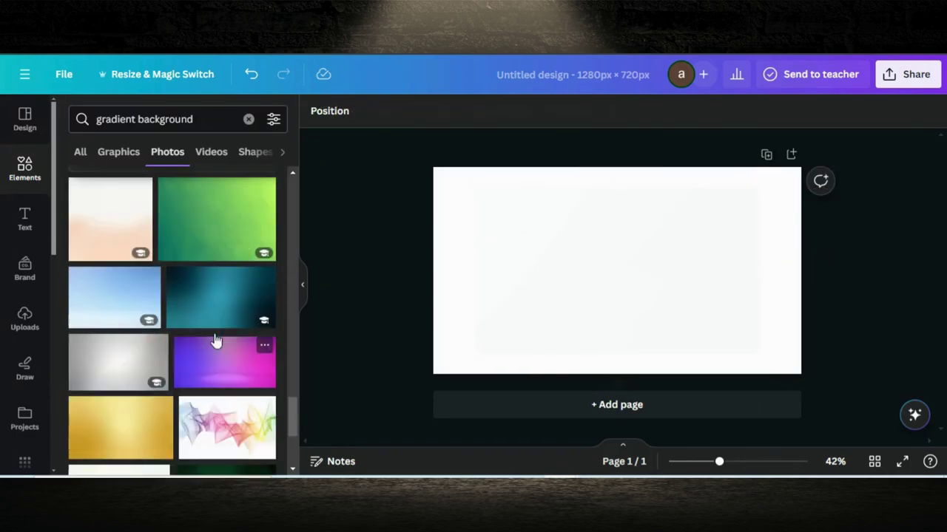
{"action": "left_click", "coordinate": [227, 429]}
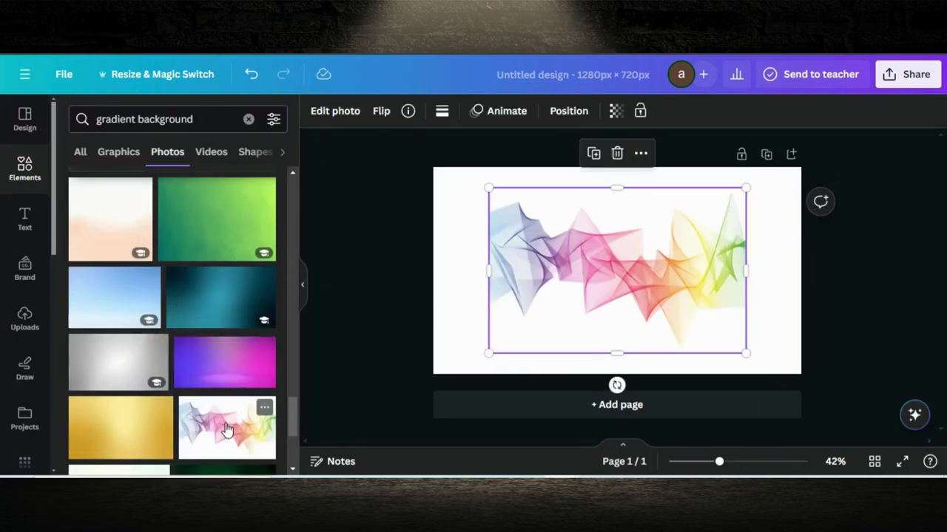
{"action": "right_click", "coordinate": [505, 302]}
{"action": "left_click", "coordinate": [576, 423]}
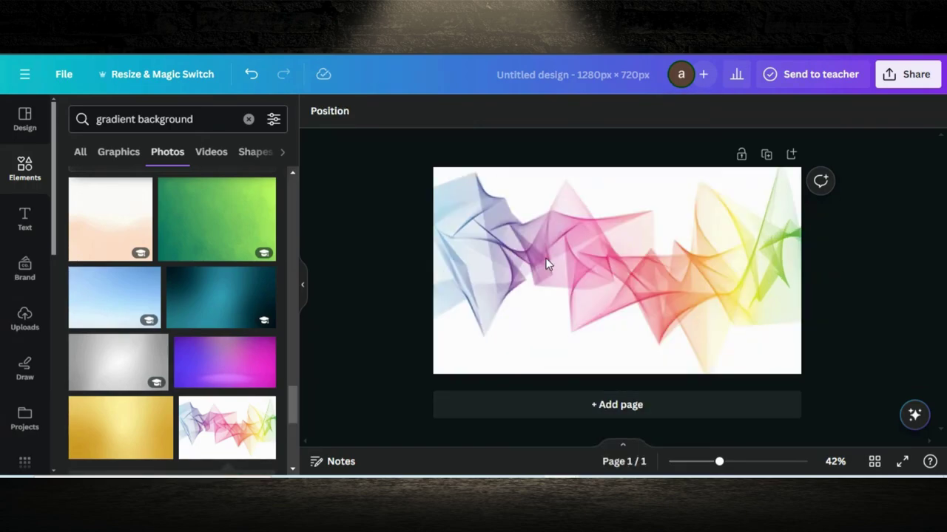
- Clear the search and add the recently used portrait photo of the standing woman with crossed arms
{"action": "left_click", "coordinate": [248, 119]}
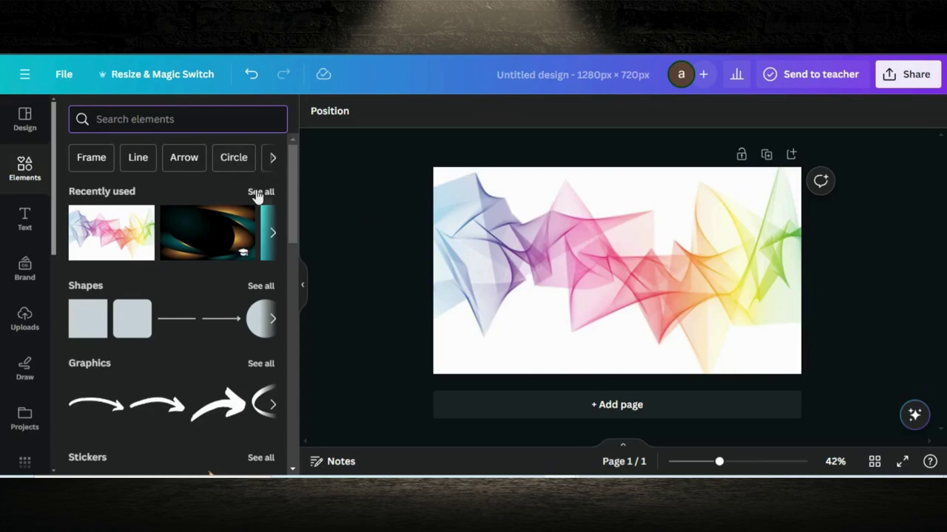
{"action": "left_click", "coordinate": [262, 197]}
{"action": "left_click", "coordinate": [273, 235]}
{"action": "left_click", "coordinate": [273, 235]}
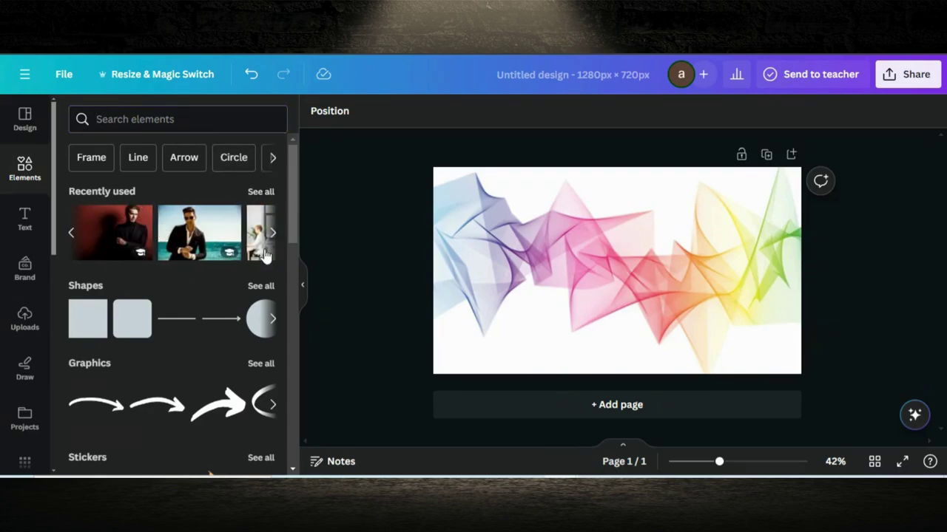
{"action": "left_click", "coordinate": [274, 237]}
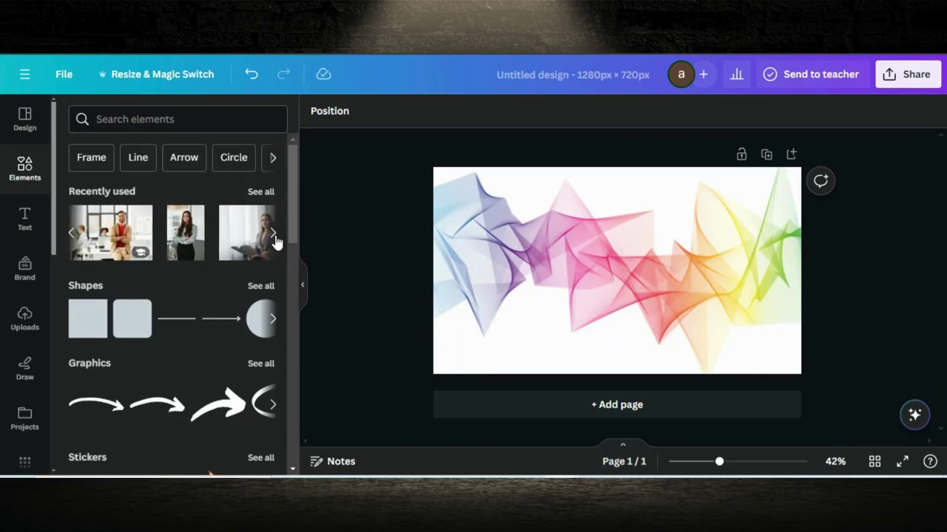
{"action": "left_click", "coordinate": [191, 233]}
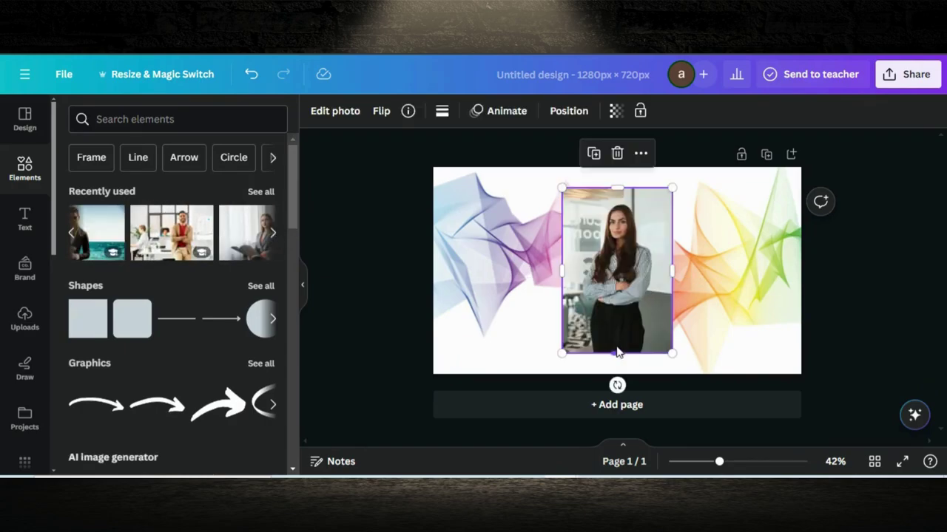
- Crop the woman's photo from below to just under her crossed arms and remove its background
{"action": "left_click_drag", "start_coordinate": [617, 353], "coordinate": [615, 300]}
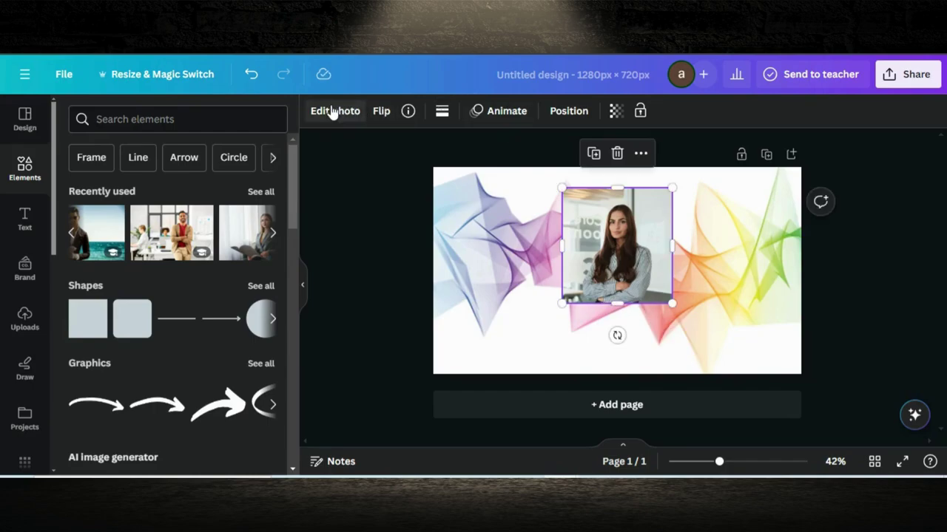
{"action": "left_click", "coordinate": [95, 214]}
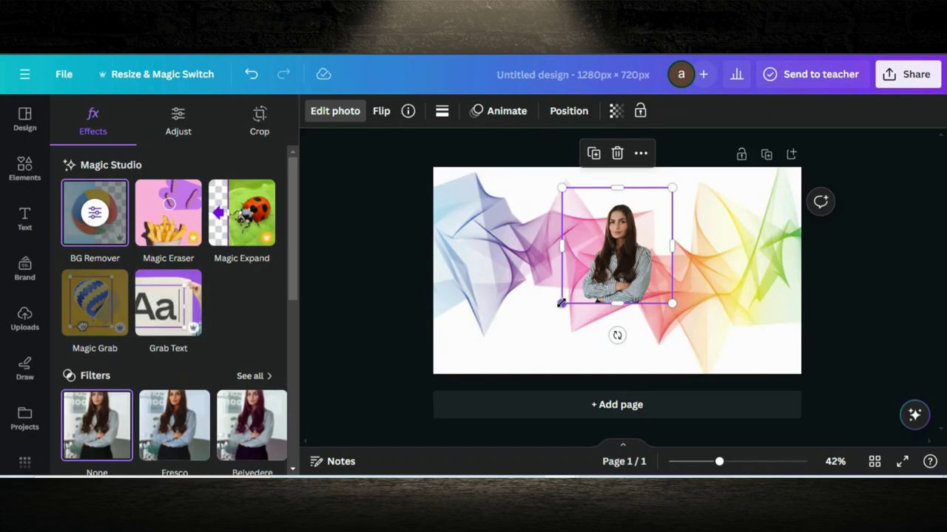
- Enlarge the woman's cutout to roughly nine tenths of the page height and place it near the page centre
{"action": "left_click_drag", "start_coordinate": [561, 302], "coordinate": [513, 346]}
{"action": "left_click_drag", "start_coordinate": [593, 290], "coordinate": [606, 290]}
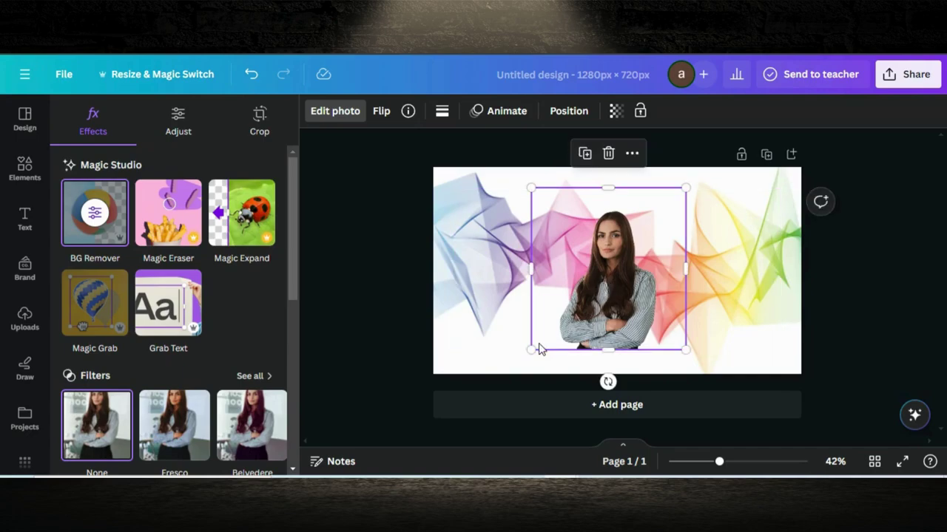
{"action": "left_click_drag", "start_coordinate": [501, 363], "coordinate": [504, 369]}
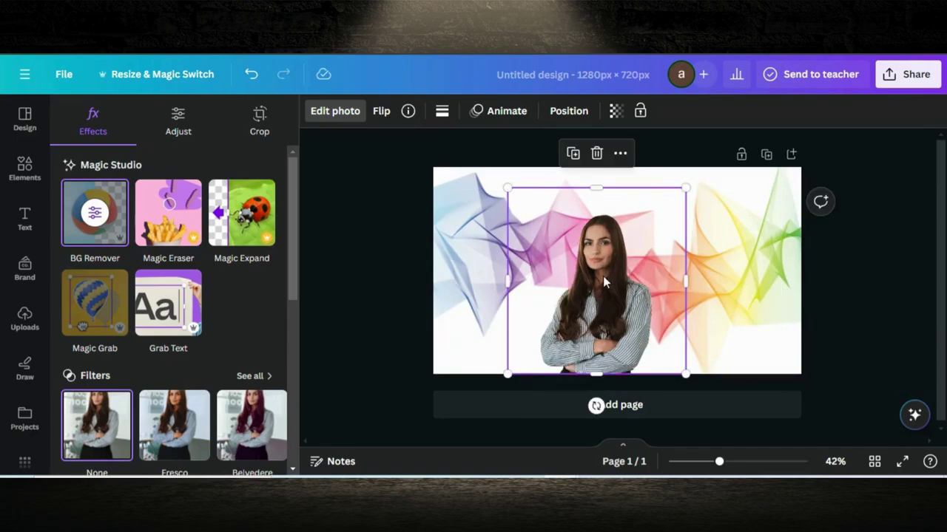
{"action": "left_click_drag", "start_coordinate": [603, 276], "coordinate": [614, 252]}
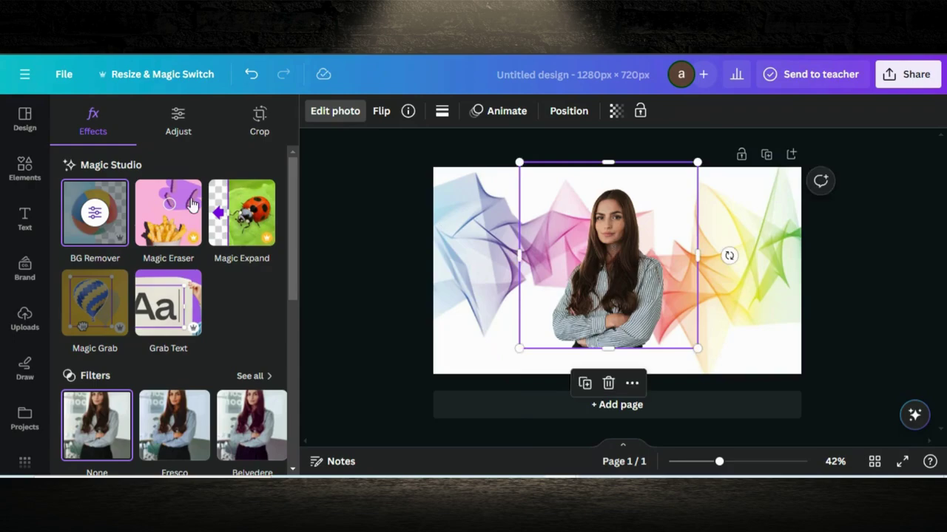
- Search the elements for "swash" and show only the graphics results
{"action": "left_click", "coordinate": [24, 166]}
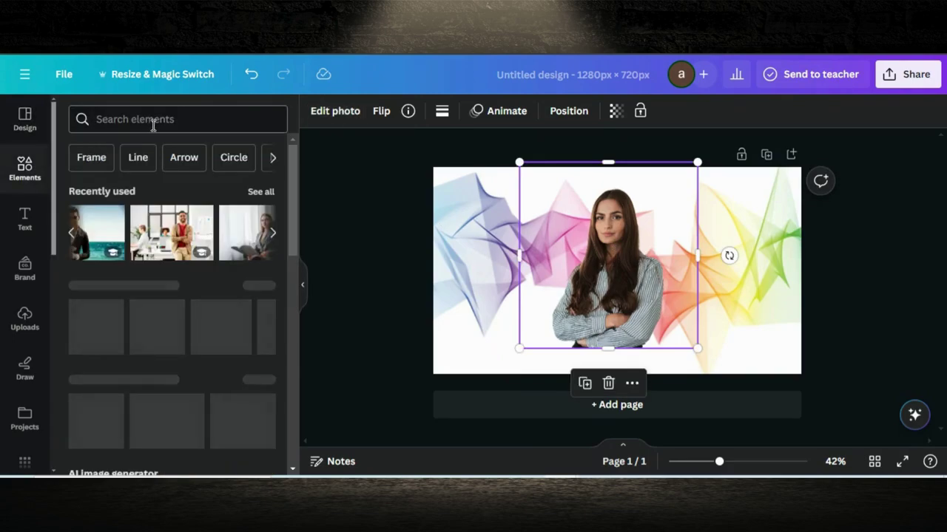
{"action": "left_click", "coordinate": [153, 122]}
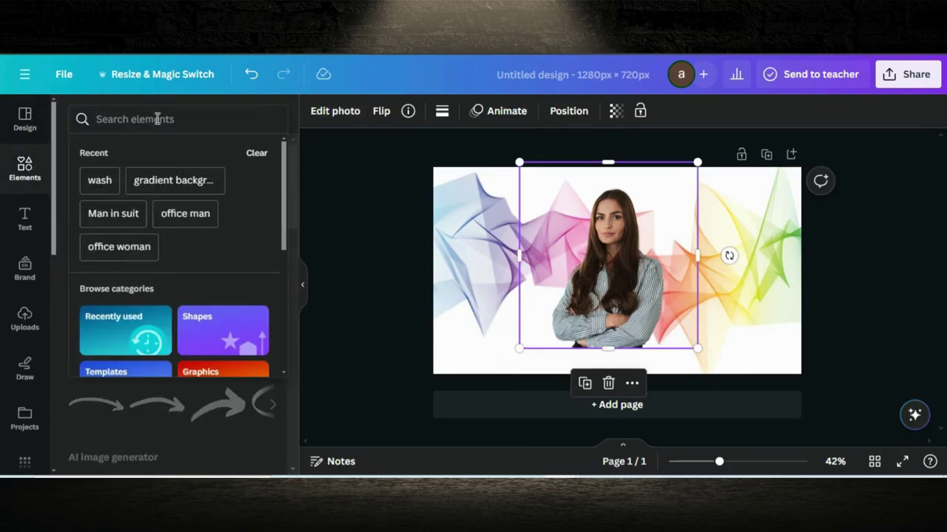
{"action": "type", "text": "swash"}
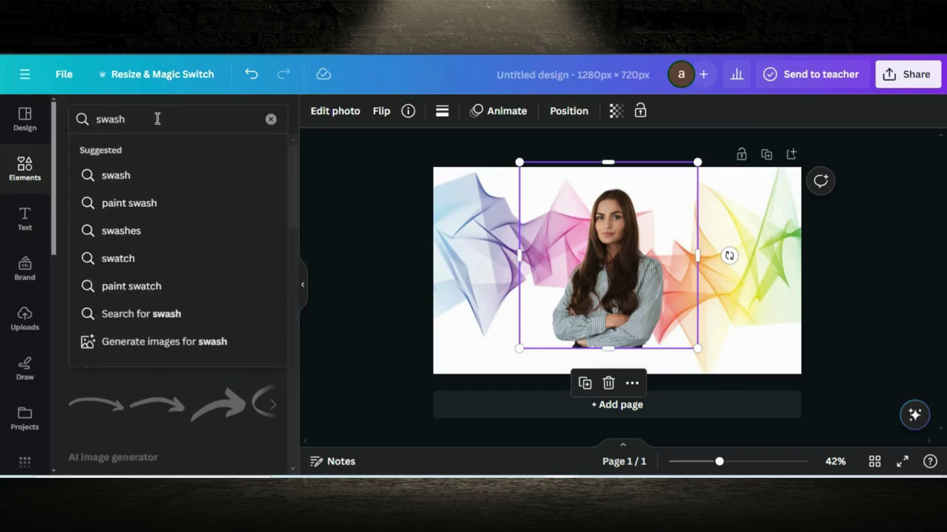
{"action": "key", "text": "Return"}
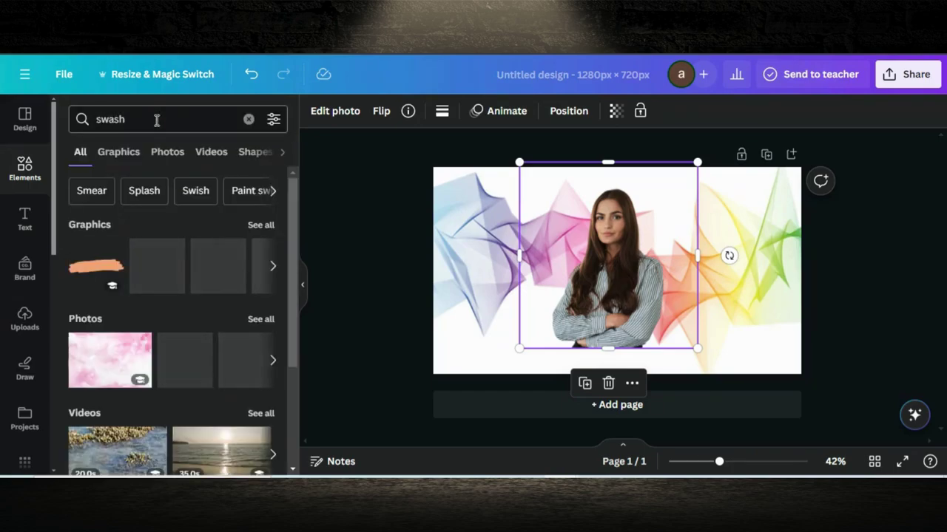
{"action": "left_click", "coordinate": [119, 153]}
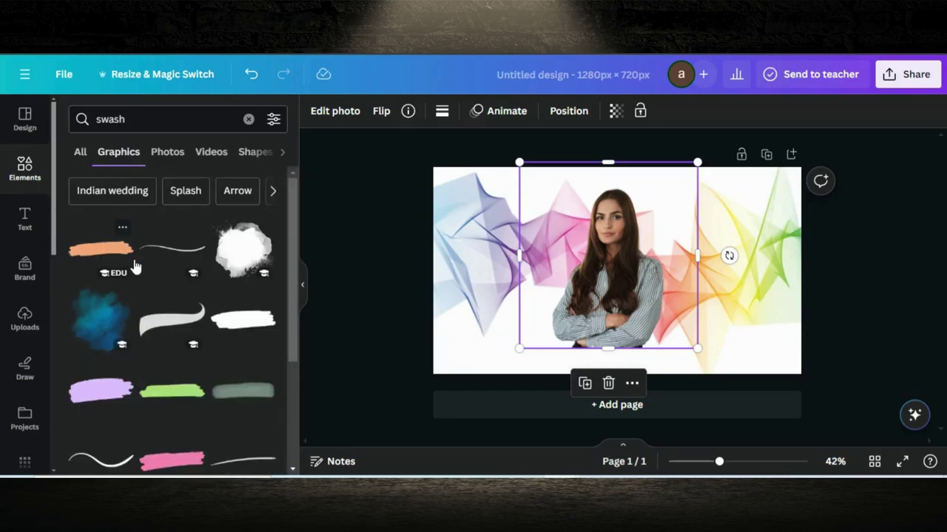
- Add the double-line wavy swash graphic and place it across the lower edge of the woman's cutout
{"action": "scroll", "coordinate": [148, 285], "scroll_direction": "down", "scroll_amount": 5}
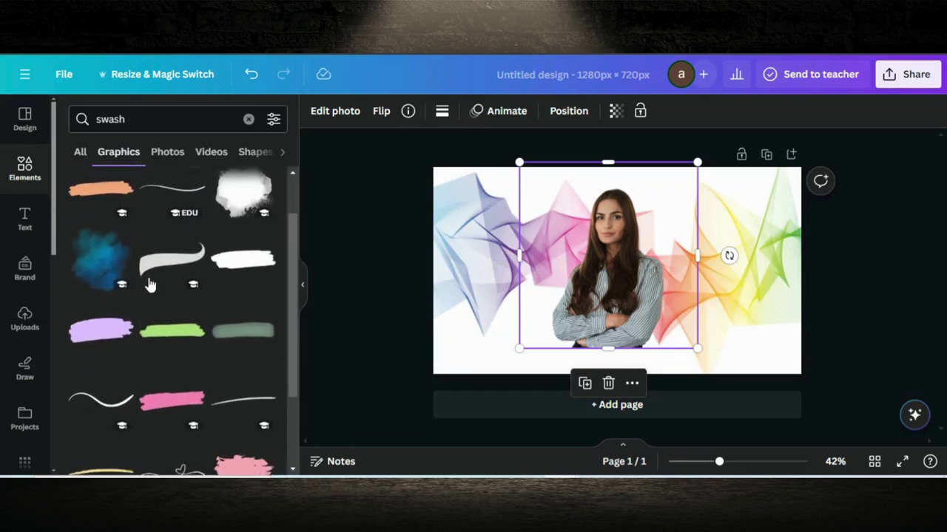
{"action": "scroll", "coordinate": [148, 285], "scroll_direction": "down", "scroll_amount": 4}
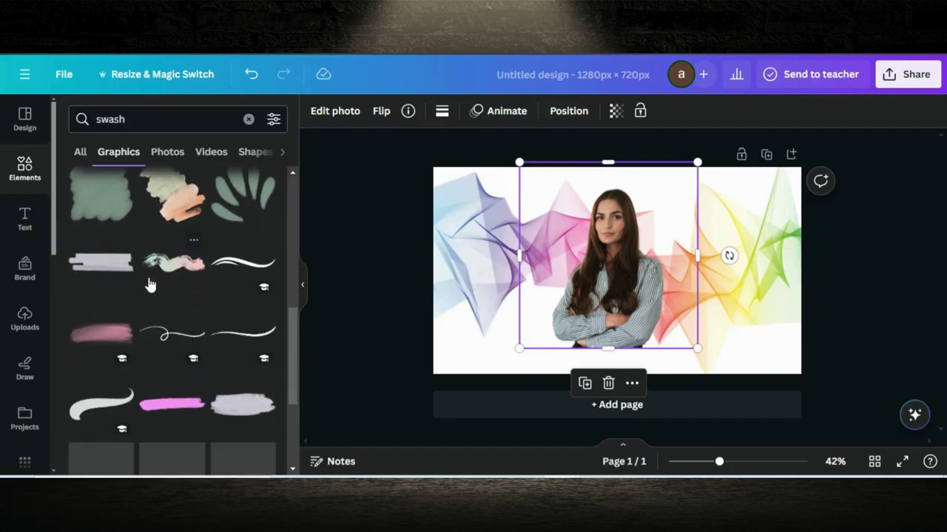
{"action": "left_click", "coordinate": [248, 267]}
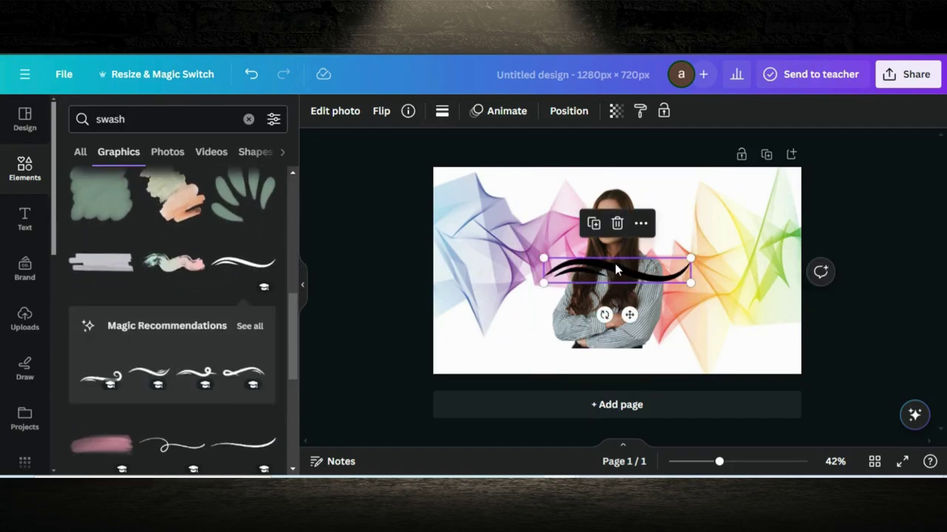
{"action": "left_click_drag", "start_coordinate": [608, 267], "coordinate": [596, 331]}
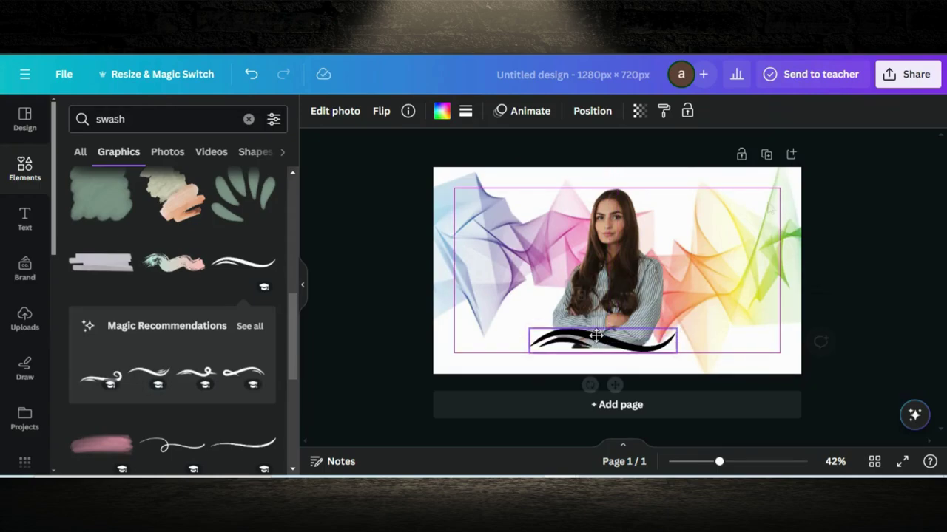
- Duplicate the page, then detach and delete the rainbow background image on the copy
{"action": "left_click", "coordinate": [766, 153]}
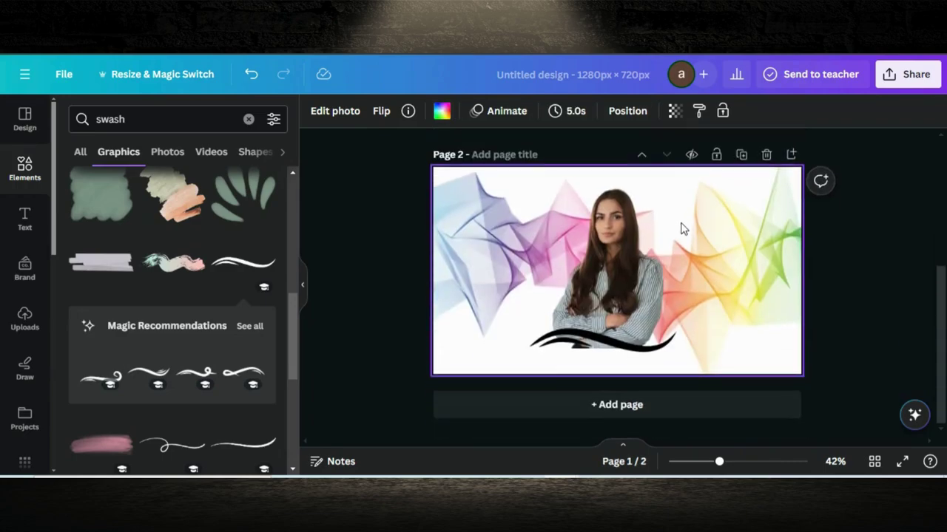
{"action": "right_click", "coordinate": [485, 231]}
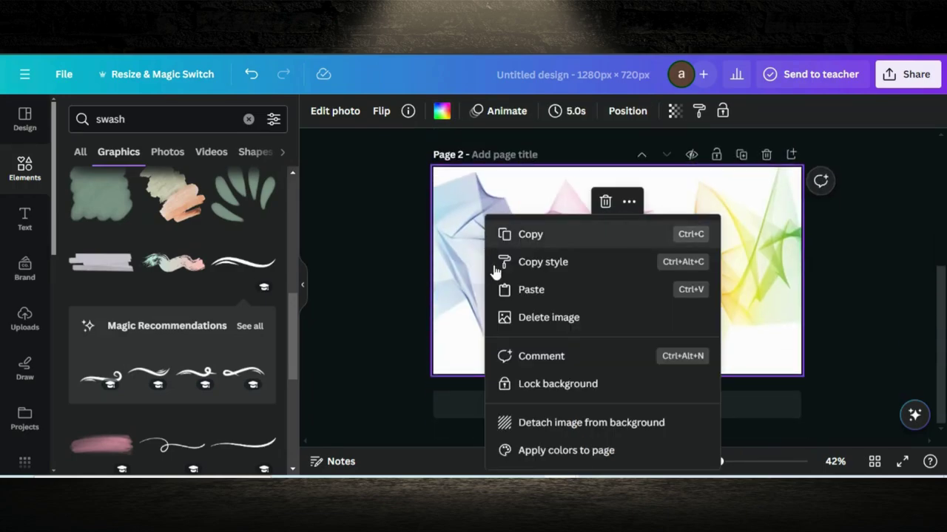
{"action": "left_click", "coordinate": [539, 422]}
{"action": "key", "text": "Delete"}
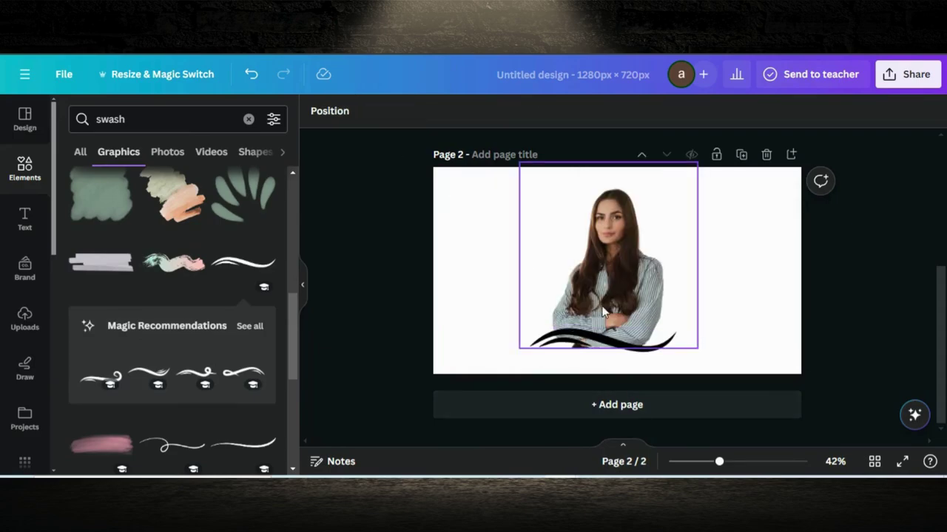
- Recolour the swash on page 2 white, enlarge it slightly and position it over the woman's lower edge
{"action": "left_click", "coordinate": [576, 340]}
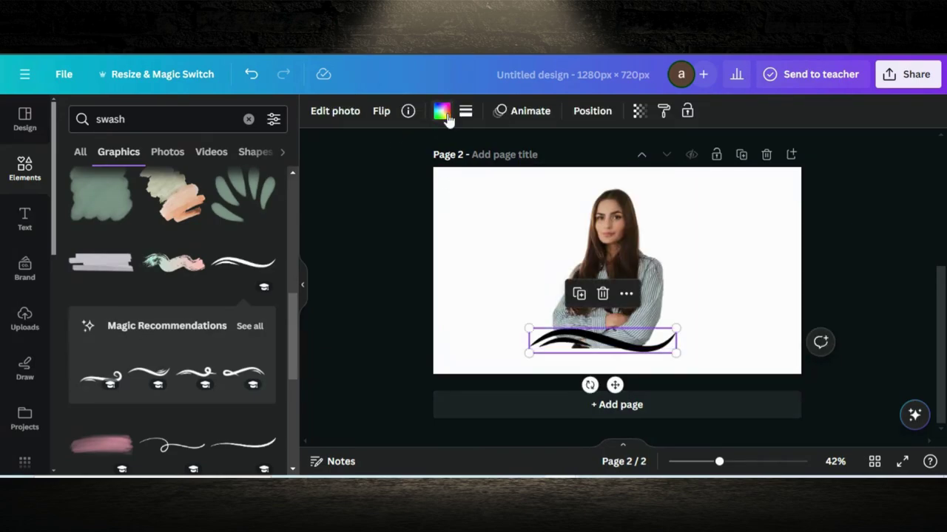
{"action": "left_click", "coordinate": [443, 115]}
{"action": "left_click", "coordinate": [150, 196]}
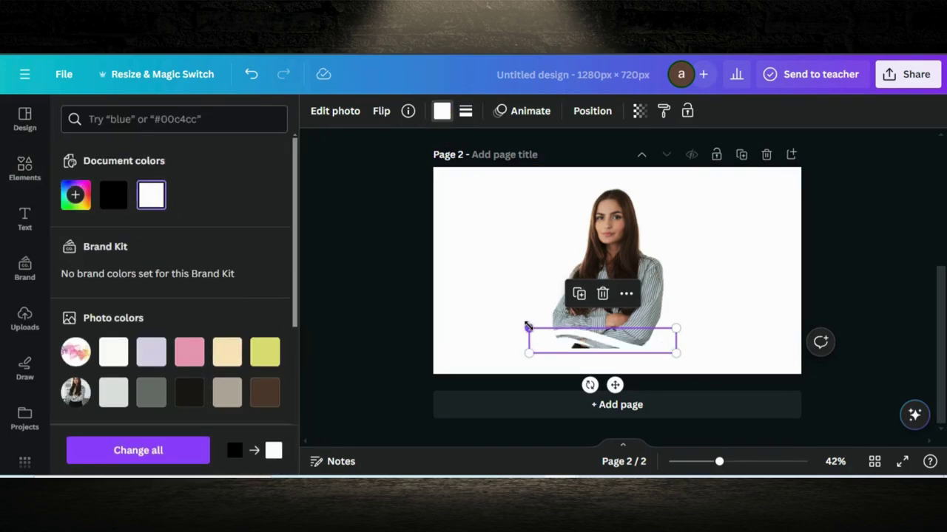
{"action": "left_click", "coordinate": [528, 328]}
{"action": "mouse_move", "coordinate": [575, 332]}
{"action": "left_mouse_down"}
{"action": "mouse_move", "coordinate": [611, 333]}
{"action": "mouse_move", "coordinate": [577, 335]}
{"action": "left_mouse_up"}
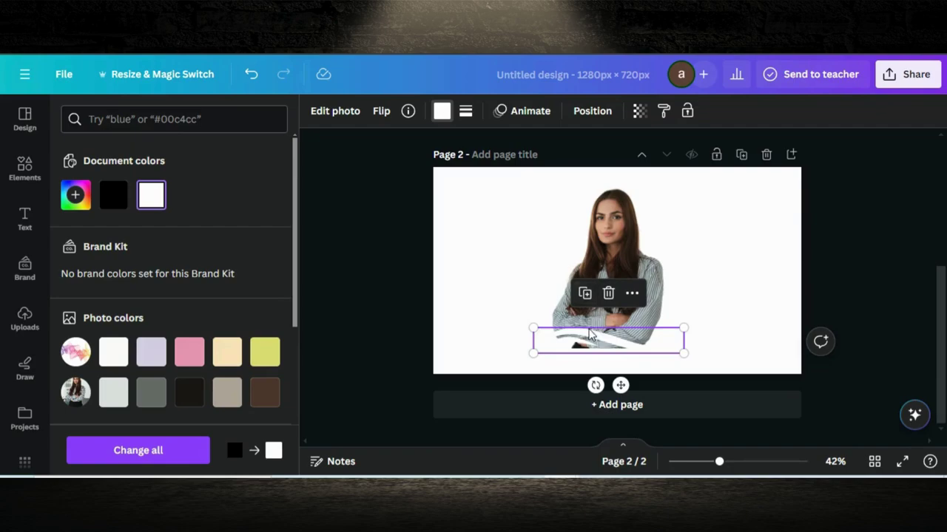
- Move the woman and white swash up together, and stack duplicates of the swash below to hide her remaining lower edge
{"action": "left_click_drag", "start_coordinate": [520, 283], "coordinate": [698, 365]}
{"action": "mouse_move", "coordinate": [589, 335]}
{"action": "left_mouse_down"}
{"action": "mouse_move", "coordinate": [589, 306]}
{"action": "mouse_move", "coordinate": [592, 331]}
{"action": "left_mouse_up"}
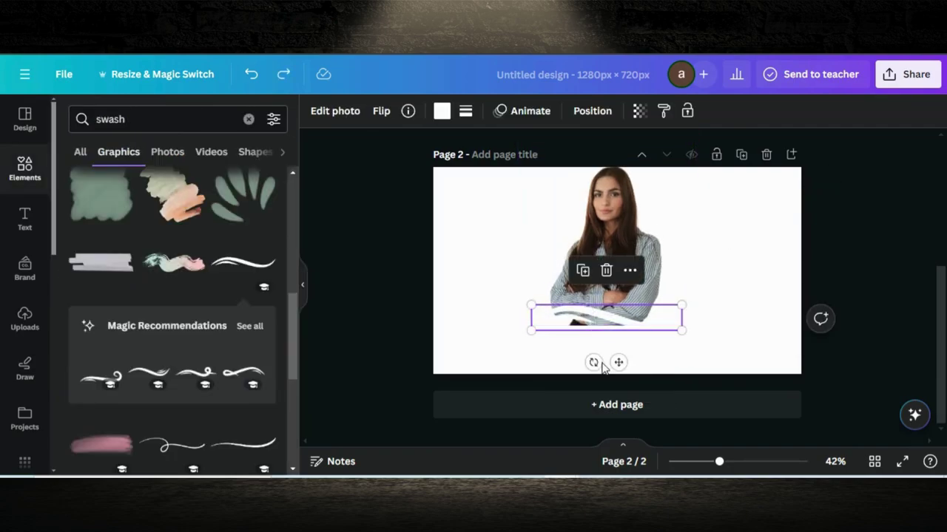
{"action": "left_click", "coordinate": [585, 274]}
{"action": "left_click", "coordinate": [587, 276]}
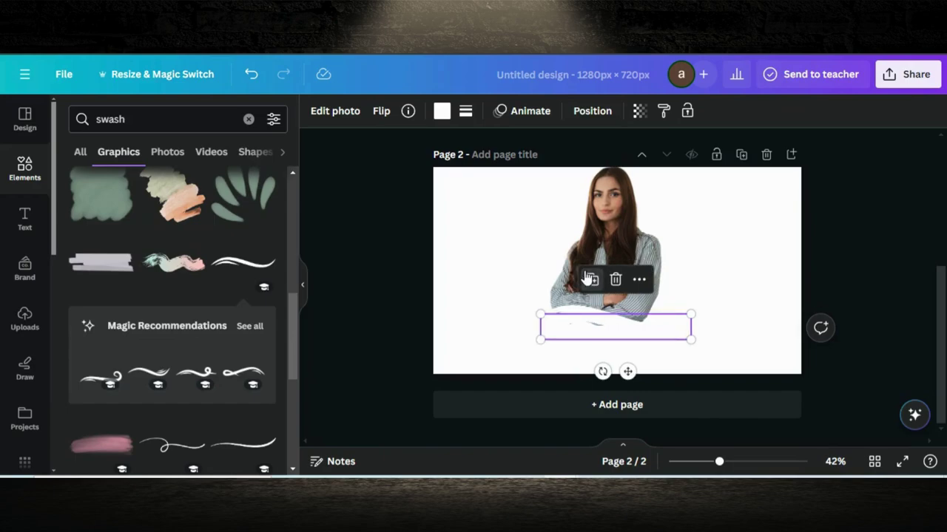
{"action": "mouse_move", "coordinate": [590, 326]}
{"action": "left_mouse_down"}
{"action": "mouse_move", "coordinate": [583, 333]}
{"action": "mouse_move", "coordinate": [586, 317]}
{"action": "left_mouse_up"}
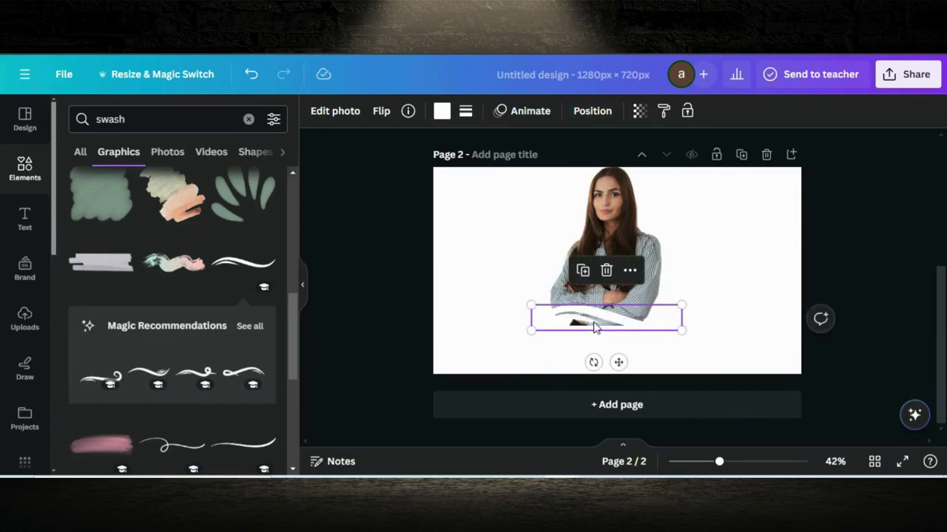
{"action": "left_click", "coordinate": [583, 270]}
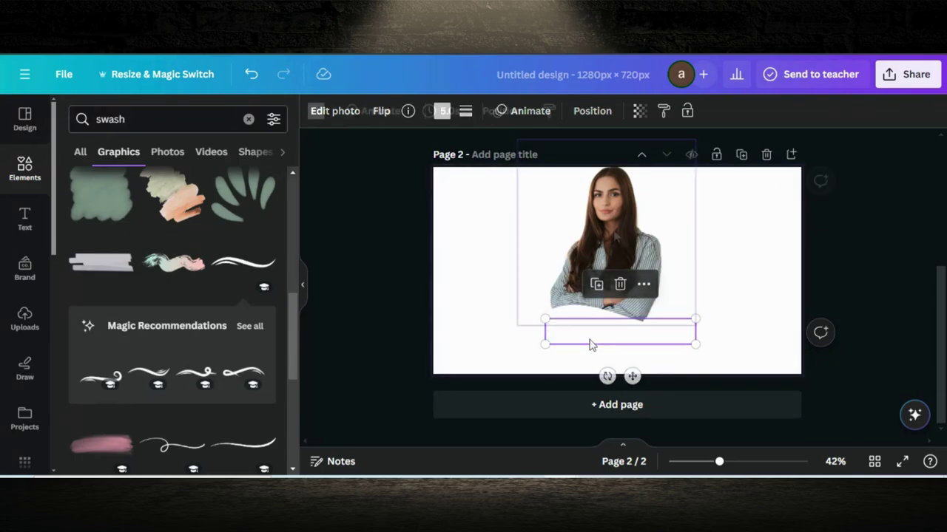
- Move the woman's cutout and all white swashes together down to about the middle of page 2
{"action": "left_click_drag", "start_coordinate": [457, 234], "coordinate": [699, 366]}
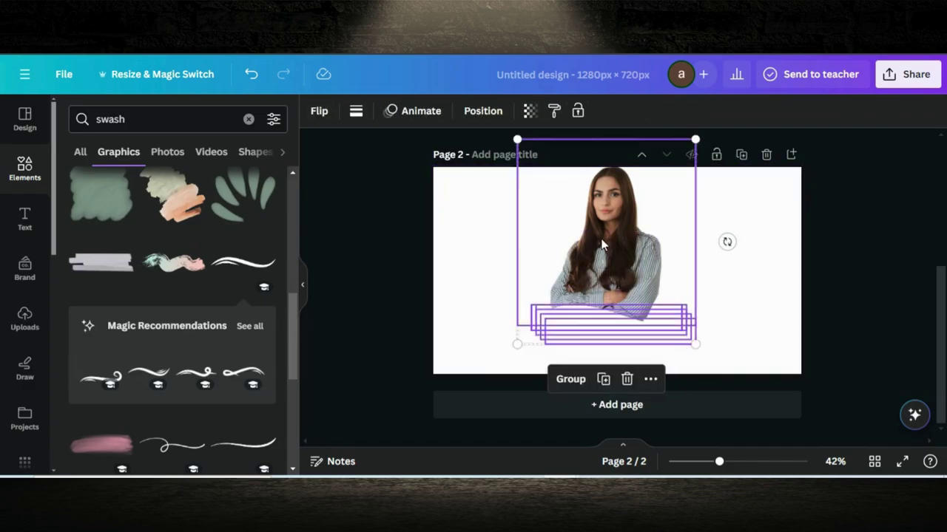
{"action": "left_click_drag", "start_coordinate": [601, 235], "coordinate": [601, 253]}
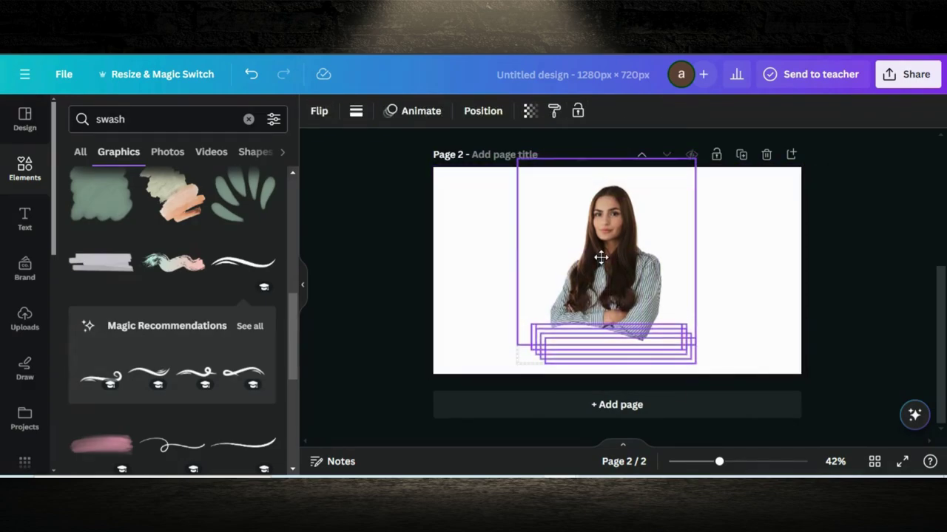
{"action": "left_click", "coordinate": [746, 287]}
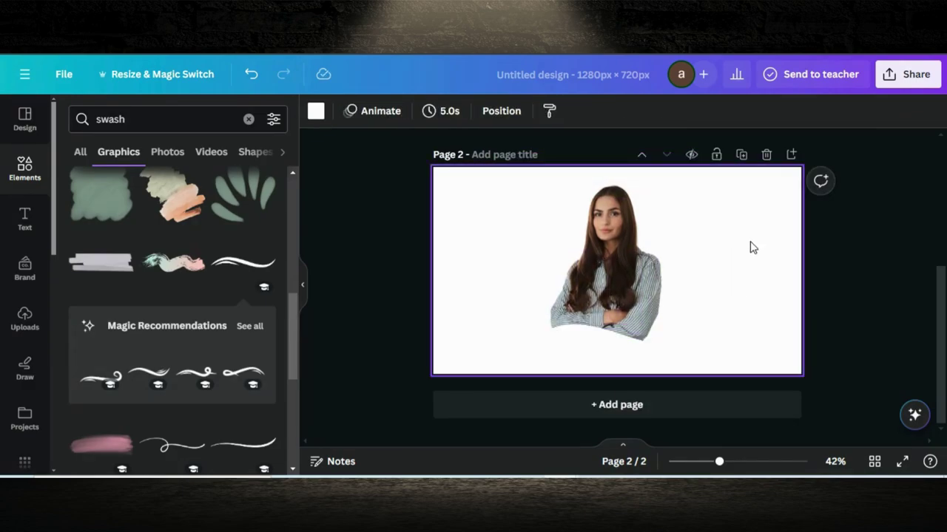
- Download only page 2 as a PNG at size 1
{"action": "left_click", "coordinate": [900, 75]}
{"action": "scroll", "coordinate": [744, 192], "scroll_direction": "down", "scroll_amount": 2}
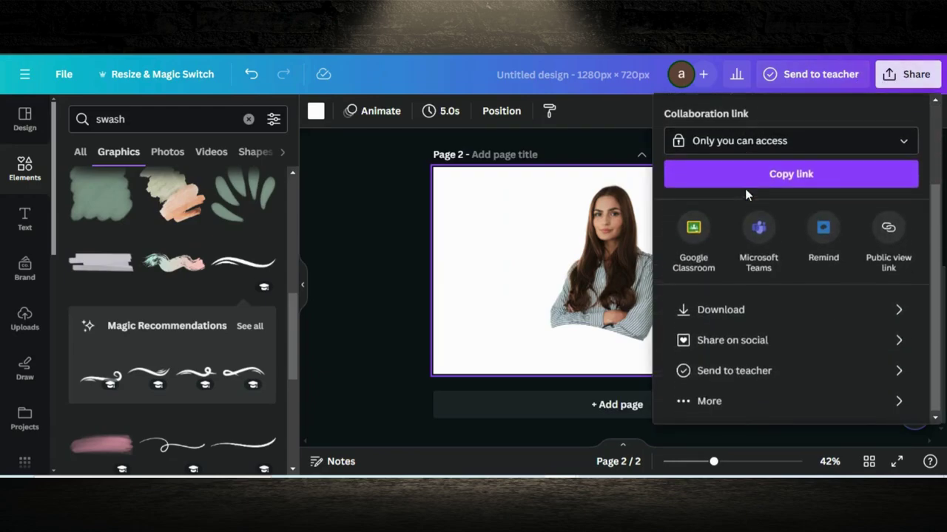
{"action": "left_click", "coordinate": [716, 318]}
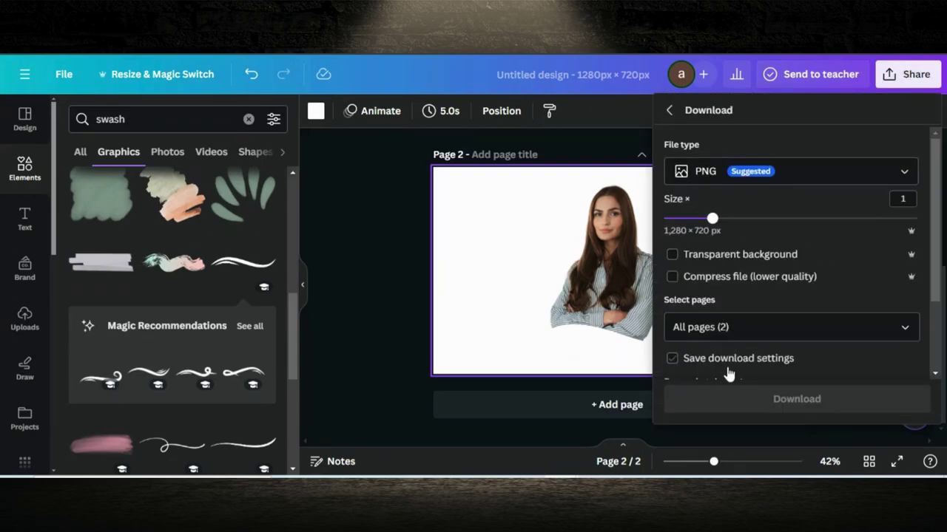
{"action": "left_click", "coordinate": [739, 327]}
{"action": "left_click", "coordinate": [920, 154]}
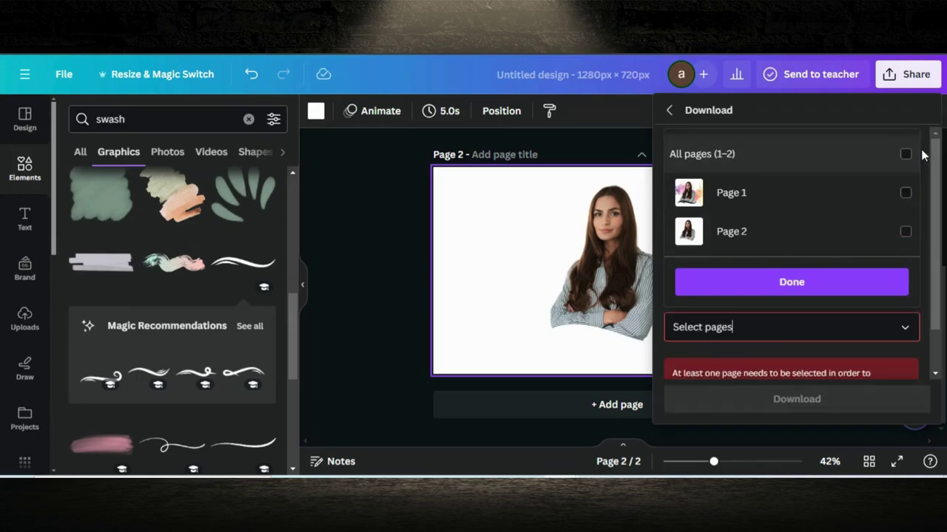
{"action": "left_click", "coordinate": [905, 231]}
{"action": "left_click", "coordinate": [831, 285]}
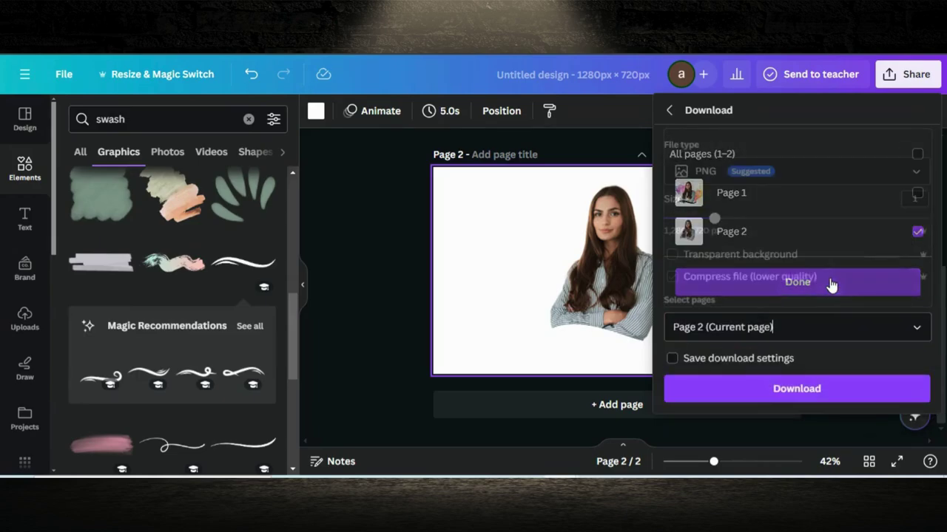
{"action": "left_click", "coordinate": [763, 395]}
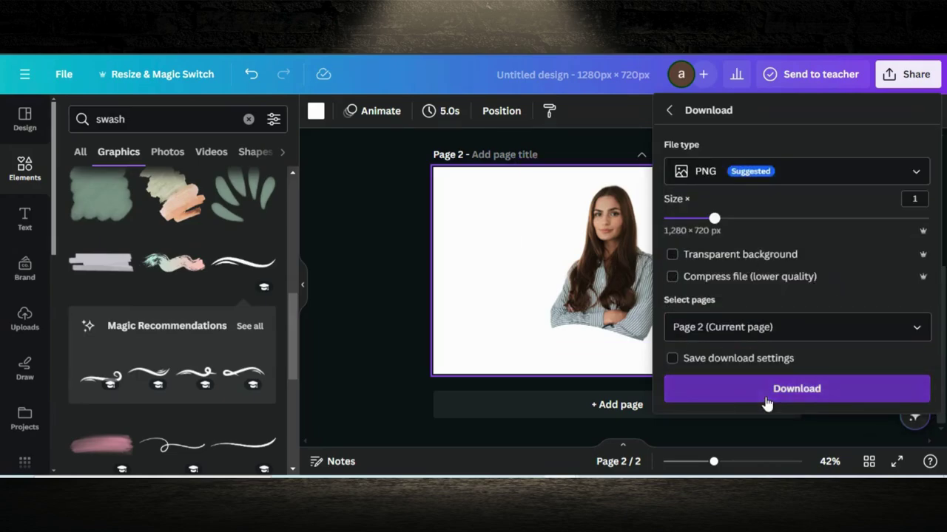
- Delete the original woman's cutout from page 1, keeping the rainbow background and black swash
{"action": "scroll", "coordinate": [402, 236], "scroll_direction": "up", "scroll_amount": 5}
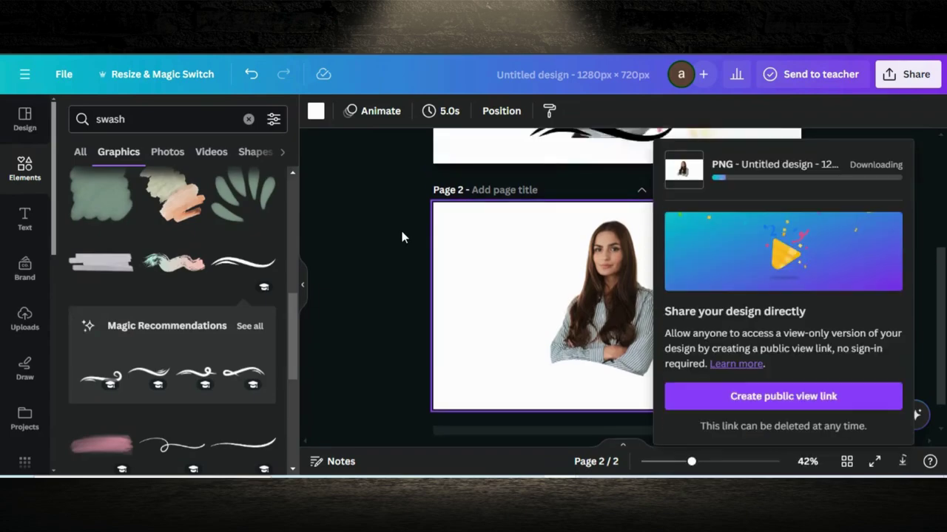
{"action": "left_click", "coordinate": [595, 270]}
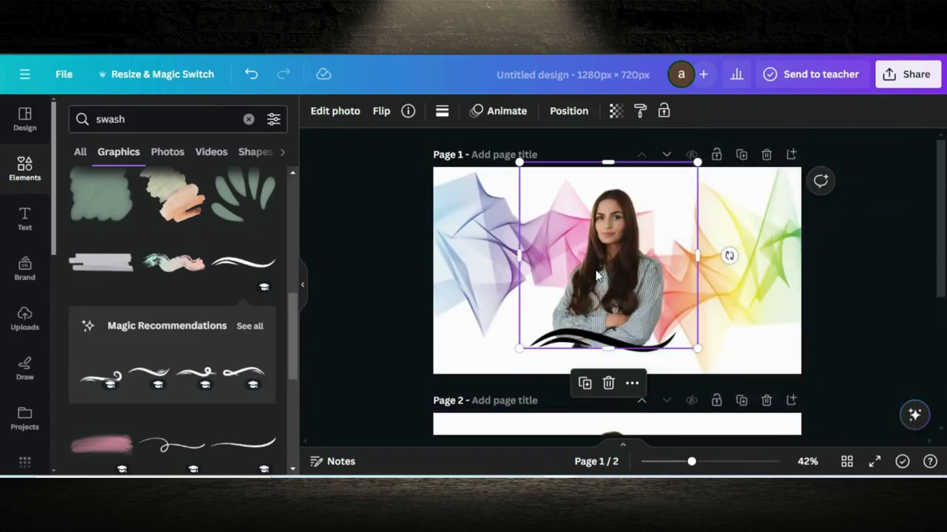
{"action": "left_click", "coordinate": [611, 383]}
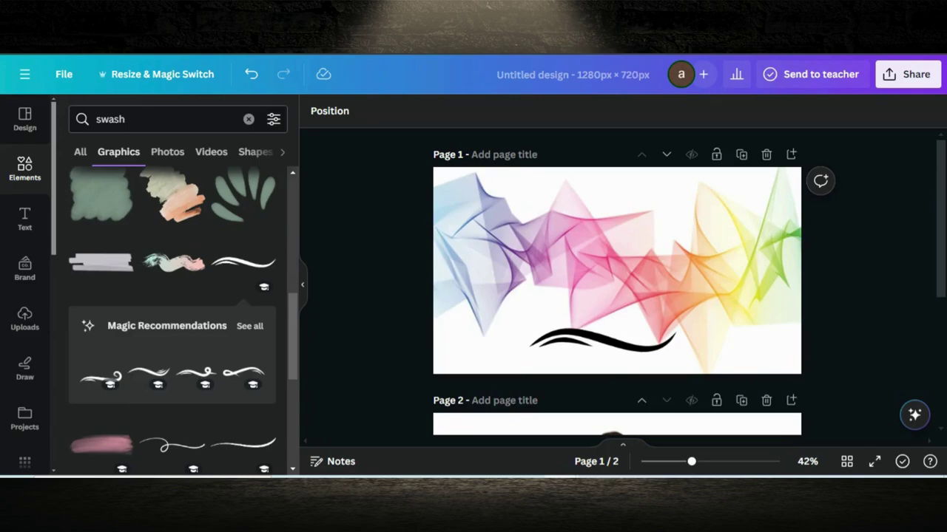
- Upload the downloaded PNG of page 2 to the design's image uploads
{"action": "left_click", "coordinate": [732, 81]}
{"action": "left_click_drag", "start_coordinate": [687, 74], "coordinate": [144, 295]}
{"action": "left_click", "coordinate": [367, 294]}
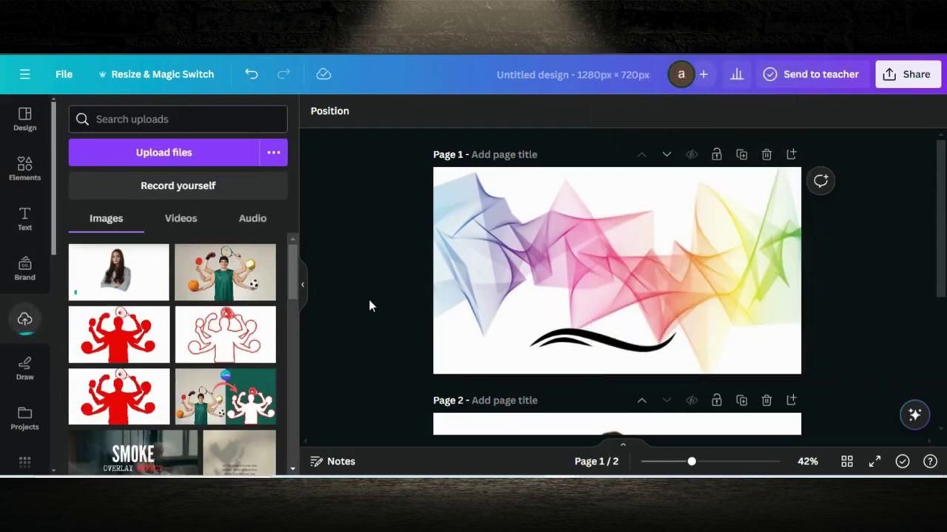
- Add the uploaded picture of the woman to page 1 and remove its background with BG Remover
{"action": "left_click", "coordinate": [111, 285]}
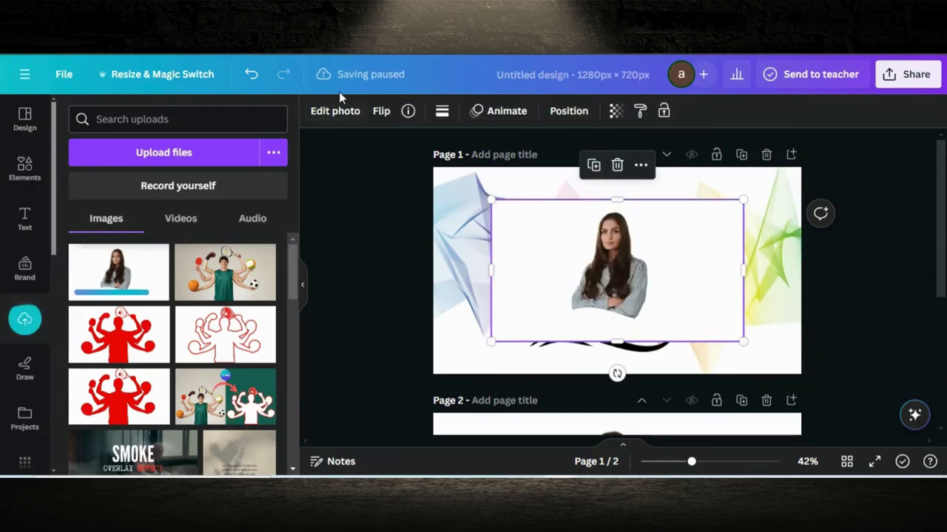
{"action": "left_click", "coordinate": [326, 120]}
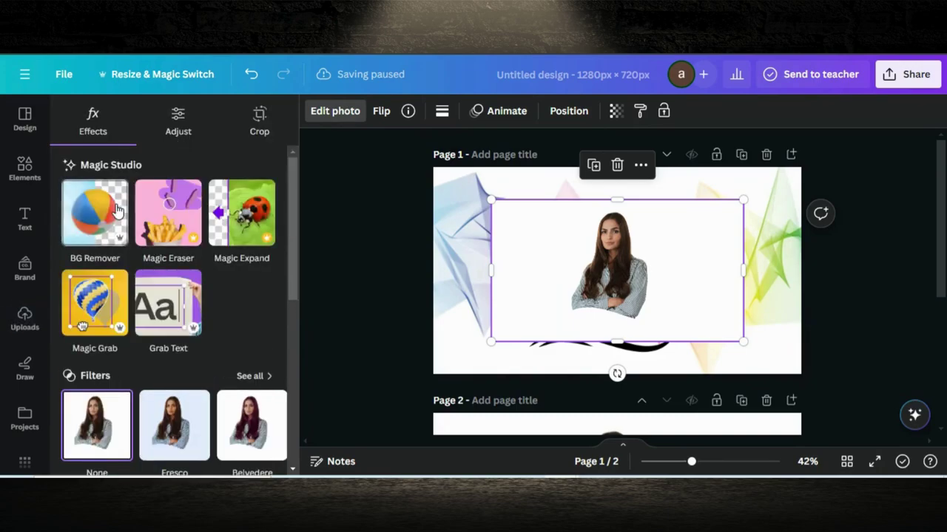
{"action": "left_click", "coordinate": [117, 213]}
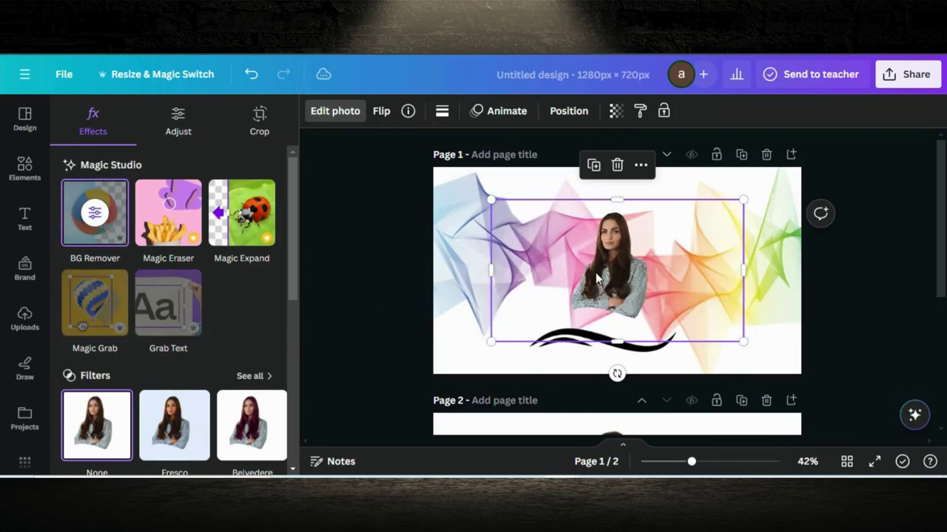
- Enlarge the new cutout, crop its empty margins close around the woman and place it centrally just above the swash
{"action": "left_click_drag", "start_coordinate": [446, 362], "coordinate": [433, 374]}
{"action": "left_click_drag", "start_coordinate": [432, 288], "coordinate": [514, 287]}
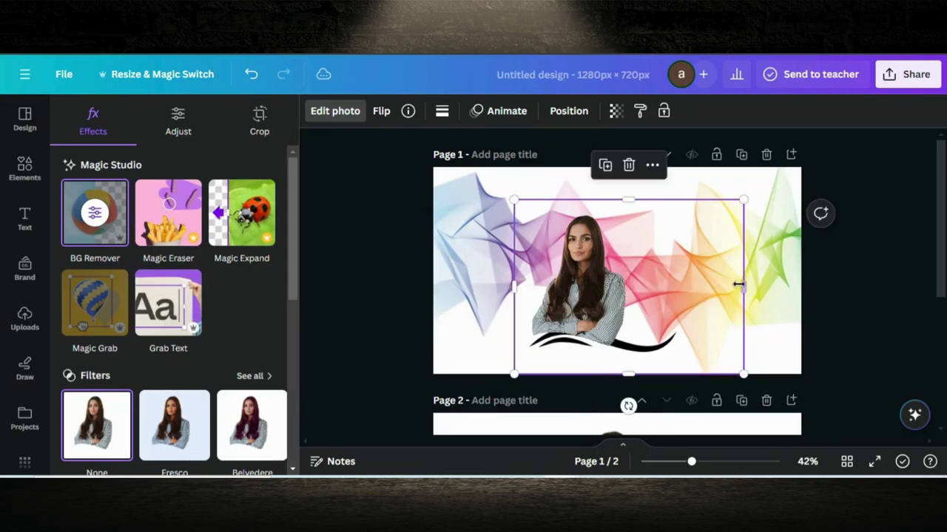
{"action": "left_click_drag", "start_coordinate": [699, 287], "coordinate": [642, 286]}
{"action": "left_click_drag", "start_coordinate": [595, 296], "coordinate": [638, 258]}
{"action": "left_click_drag", "start_coordinate": [626, 336], "coordinate": [626, 311]}
{"action": "left_click_drag", "start_coordinate": [625, 276], "coordinate": [613, 296]}
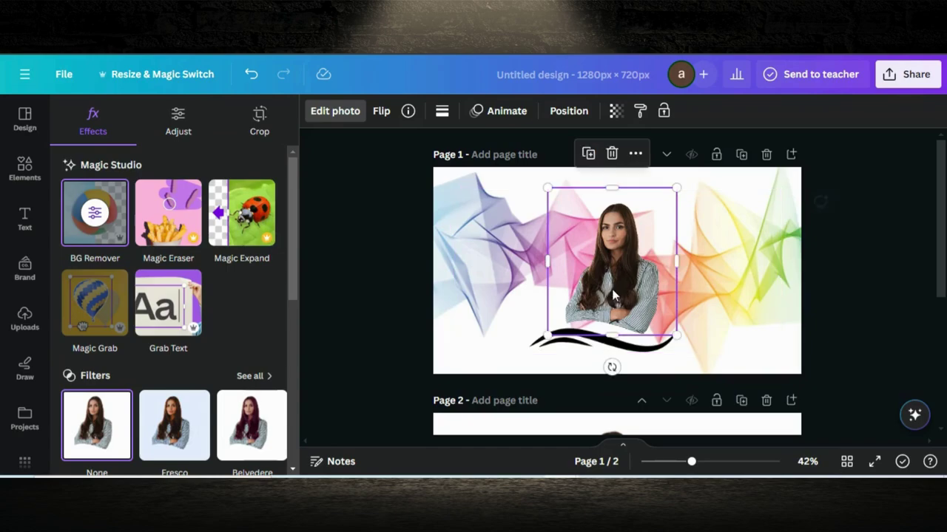
- Enlarge the woman's cutout until its curved lower edge meets the swash, and send it backward one layer
{"action": "left_click_drag", "start_coordinate": [678, 188], "coordinate": [720, 164]}
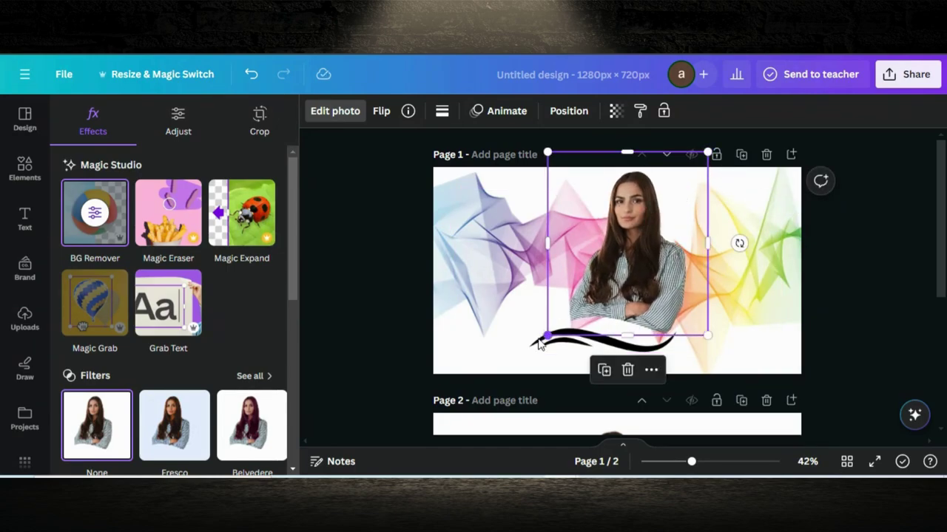
{"action": "left_click_drag", "start_coordinate": [539, 343], "coordinate": [524, 353]}
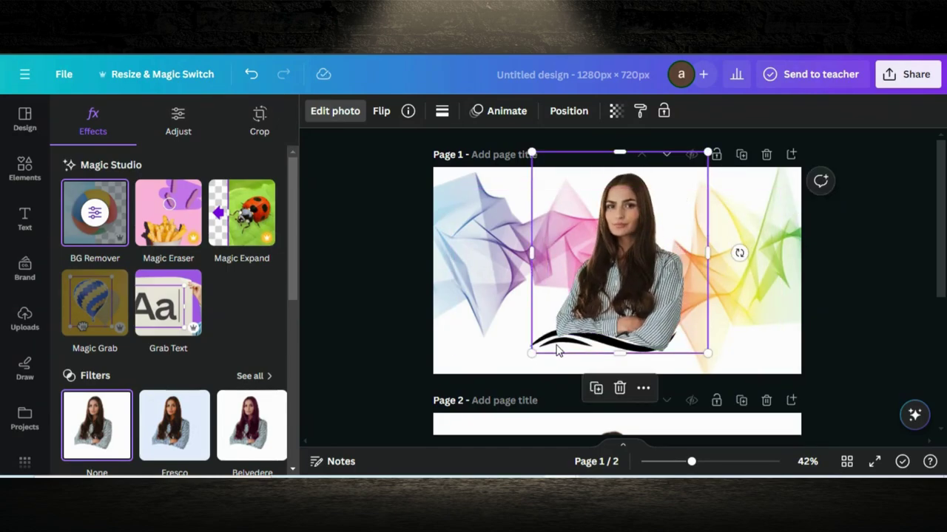
{"action": "right_click", "coordinate": [595, 303]}
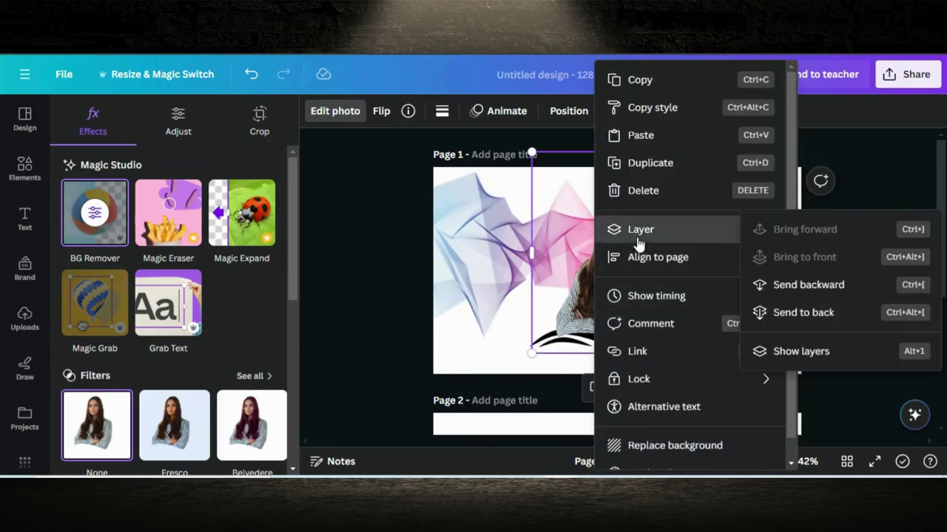
{"action": "mouse_move", "coordinate": [635, 238]}
{"action": "left_click", "coordinate": [793, 290]}
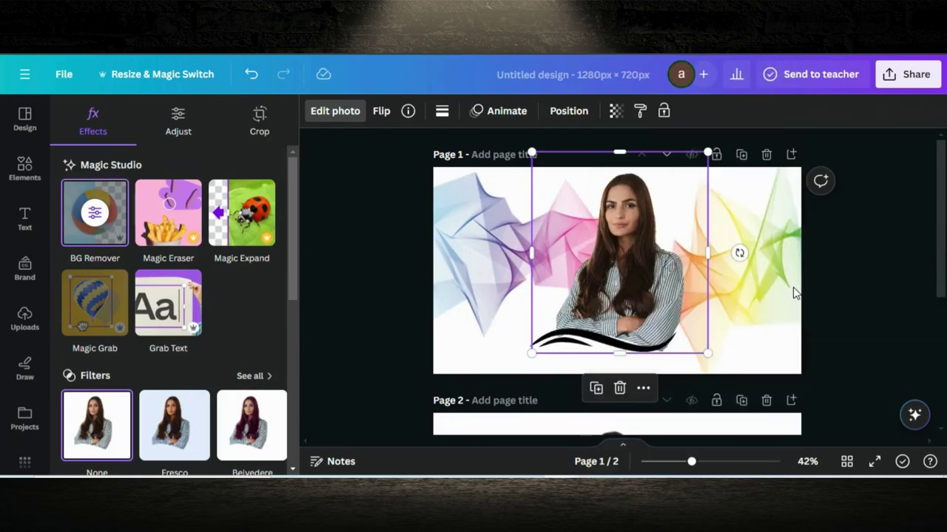
- Enlarge the black swash to nearly half the page width and align it along the woman's curved lower edge
{"action": "left_click_drag", "start_coordinate": [614, 342], "coordinate": [574, 344]}
{"action": "left_click", "coordinate": [608, 347]}
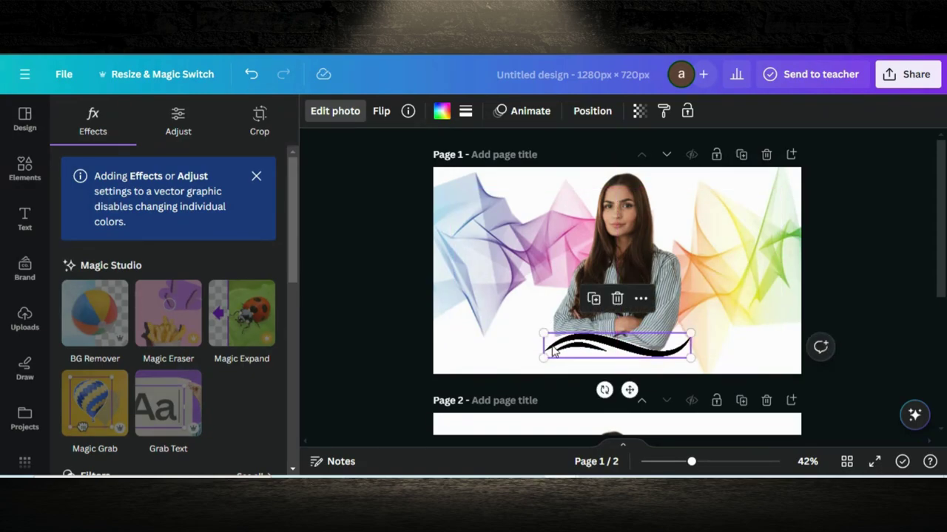
{"action": "left_click_drag", "start_coordinate": [542, 332], "coordinate": [534, 332]}
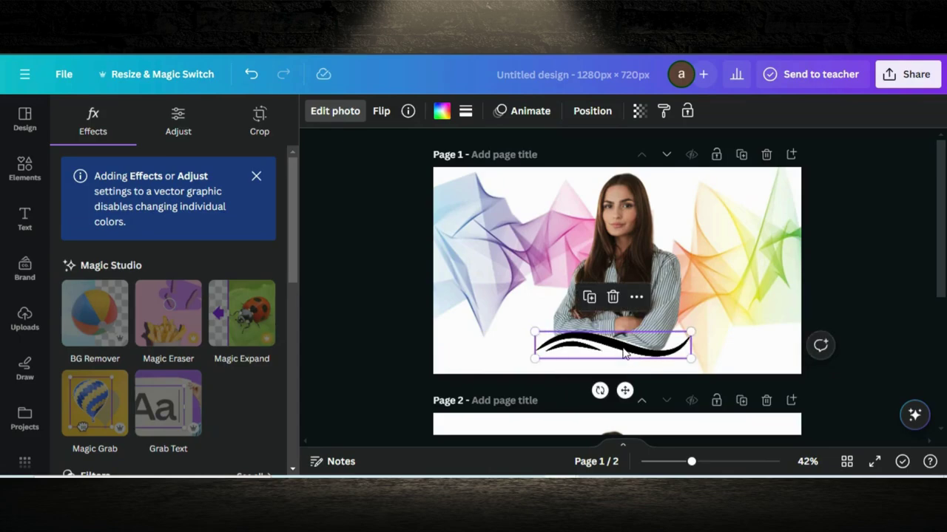
{"action": "left_click_drag", "start_coordinate": [624, 354], "coordinate": [624, 355]}
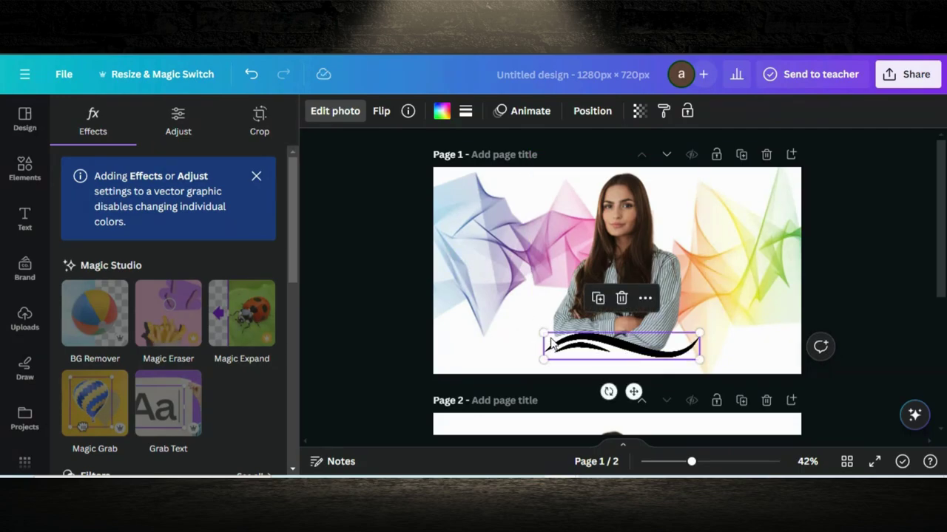
{"action": "left_click_drag", "start_coordinate": [544, 332], "coordinate": [528, 330]}
- Recolour the swash on page 1 light green from the default solid colours
{"action": "left_click", "coordinate": [442, 111]}
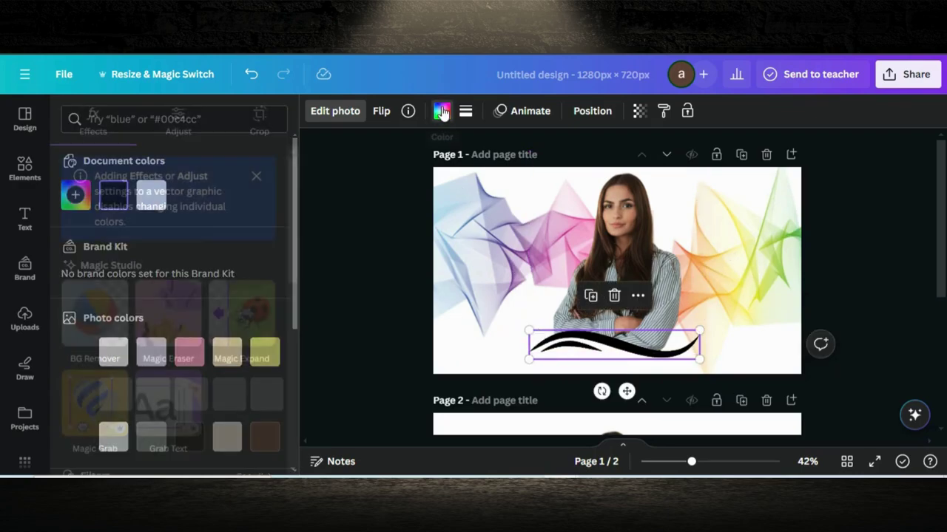
{"action": "left_click", "coordinate": [24, 318]}
{"action": "left_click", "coordinate": [442, 111]}
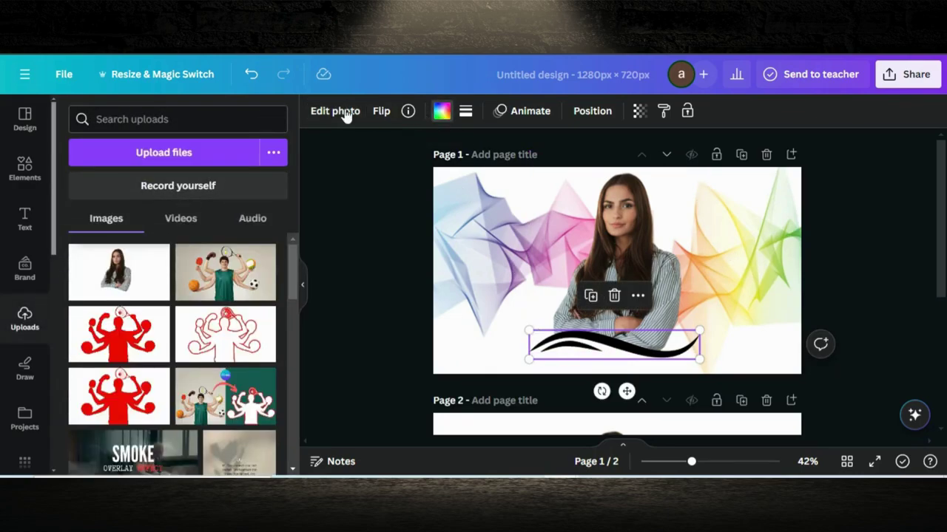
{"action": "left_click", "coordinate": [151, 196]}
{"action": "left_click", "coordinate": [189, 353]}
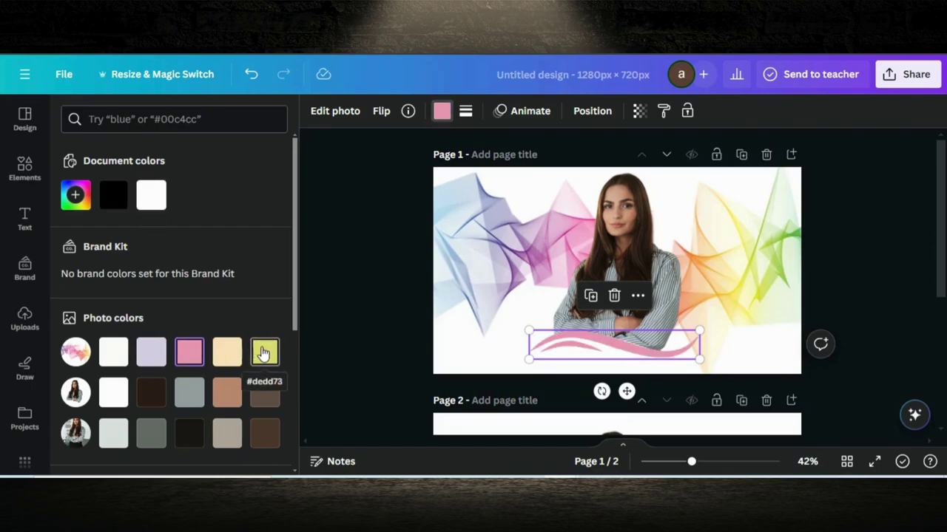
{"action": "scroll", "coordinate": [171, 348], "scroll_direction": "down", "scroll_amount": 3}
{"action": "left_click", "coordinate": [76, 443]}
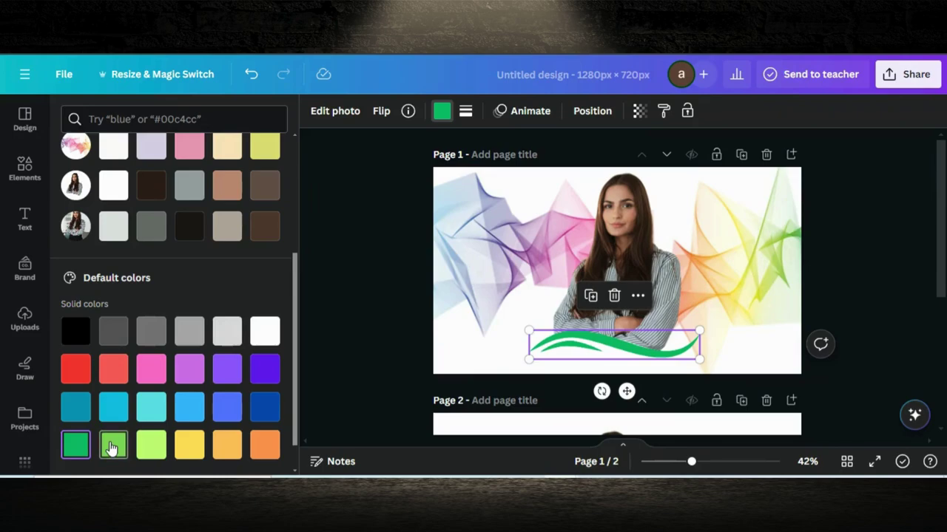
{"action": "left_click", "coordinate": [113, 445]}
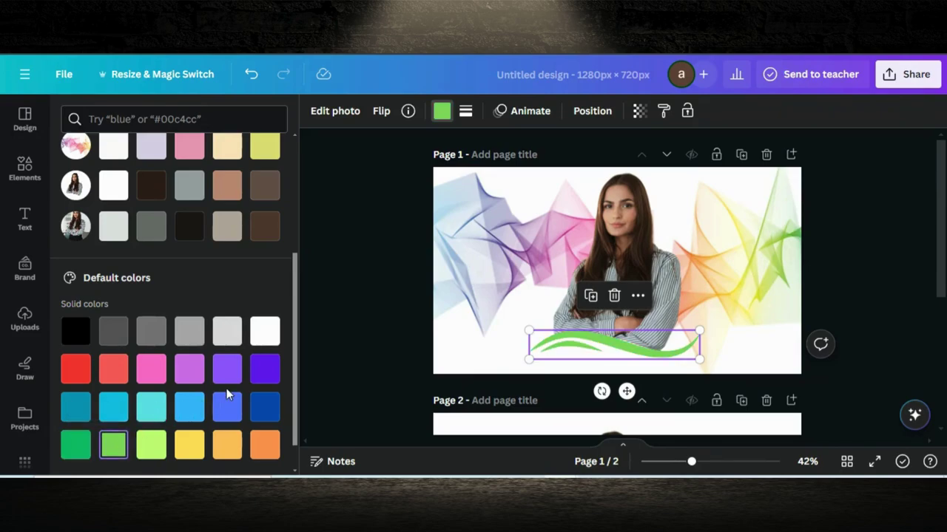
{"action": "left_click", "coordinate": [385, 325]}
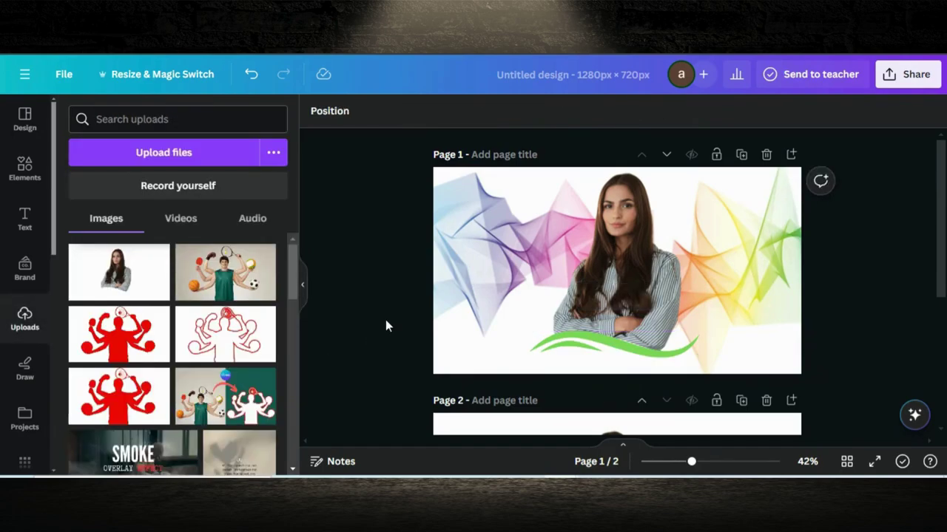
- Shift the green swash slightly right and down along the woman's lower edge
{"action": "left_click", "coordinate": [573, 339]}
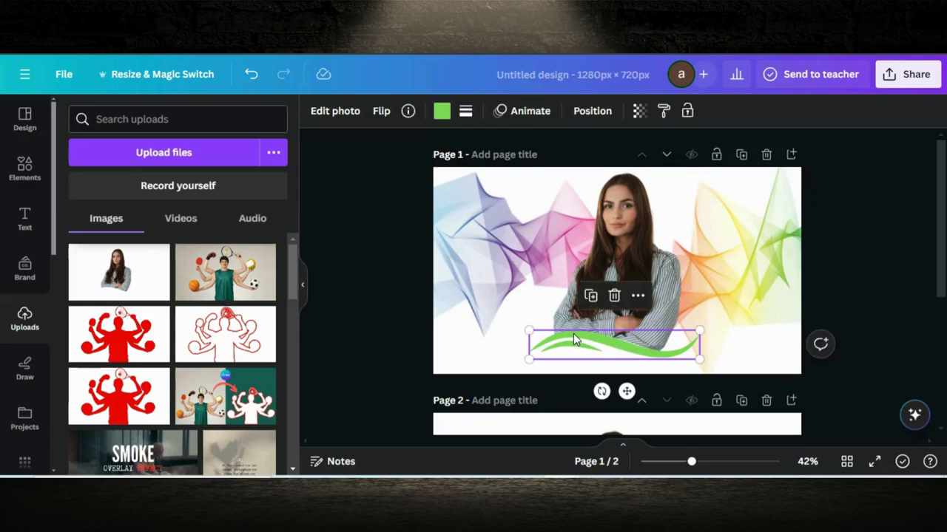
{"action": "left_click_drag", "start_coordinate": [573, 333], "coordinate": [631, 341]}
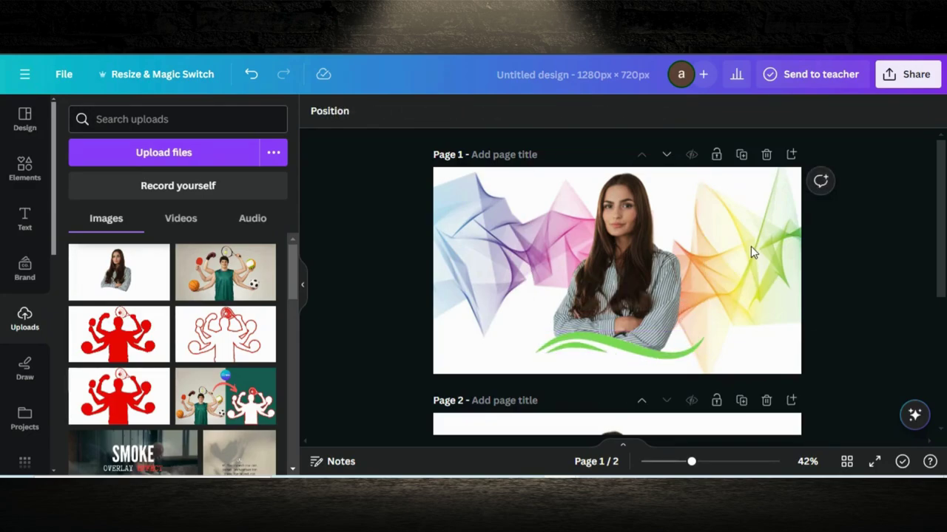